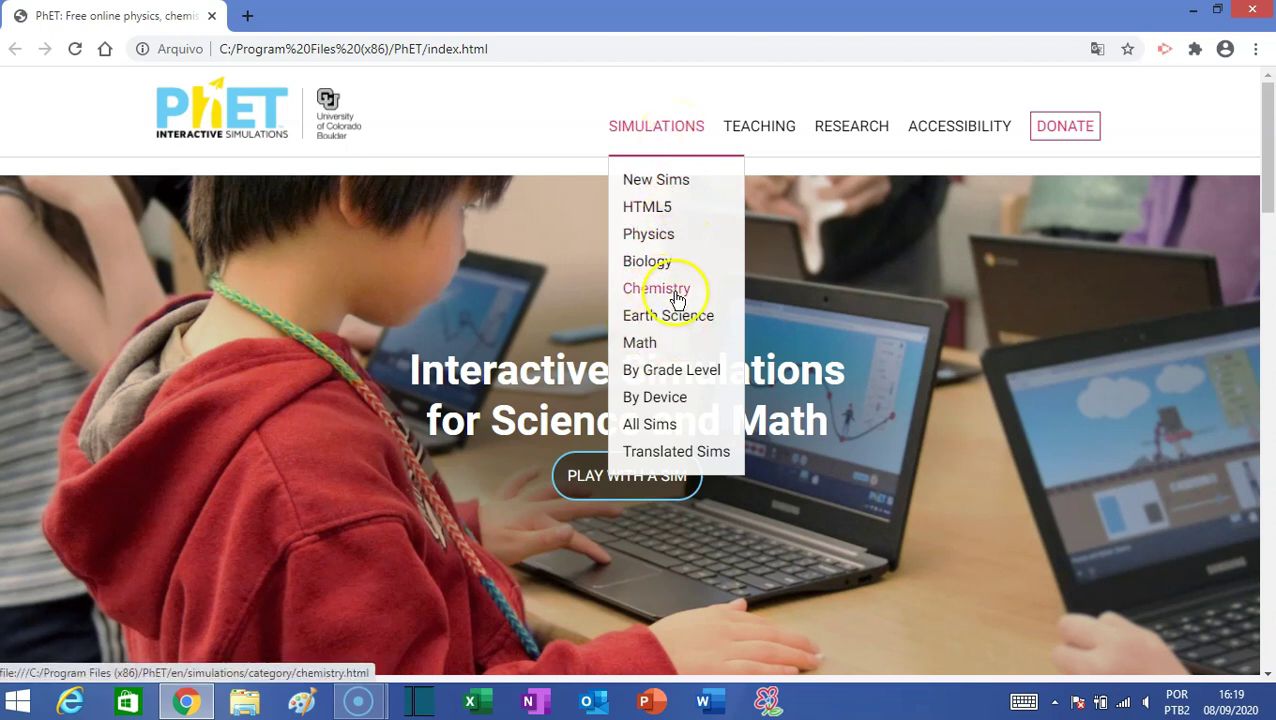
Open the Pendulum Lab simulation from the Physics category and start its Intro screen.
click(650, 240)
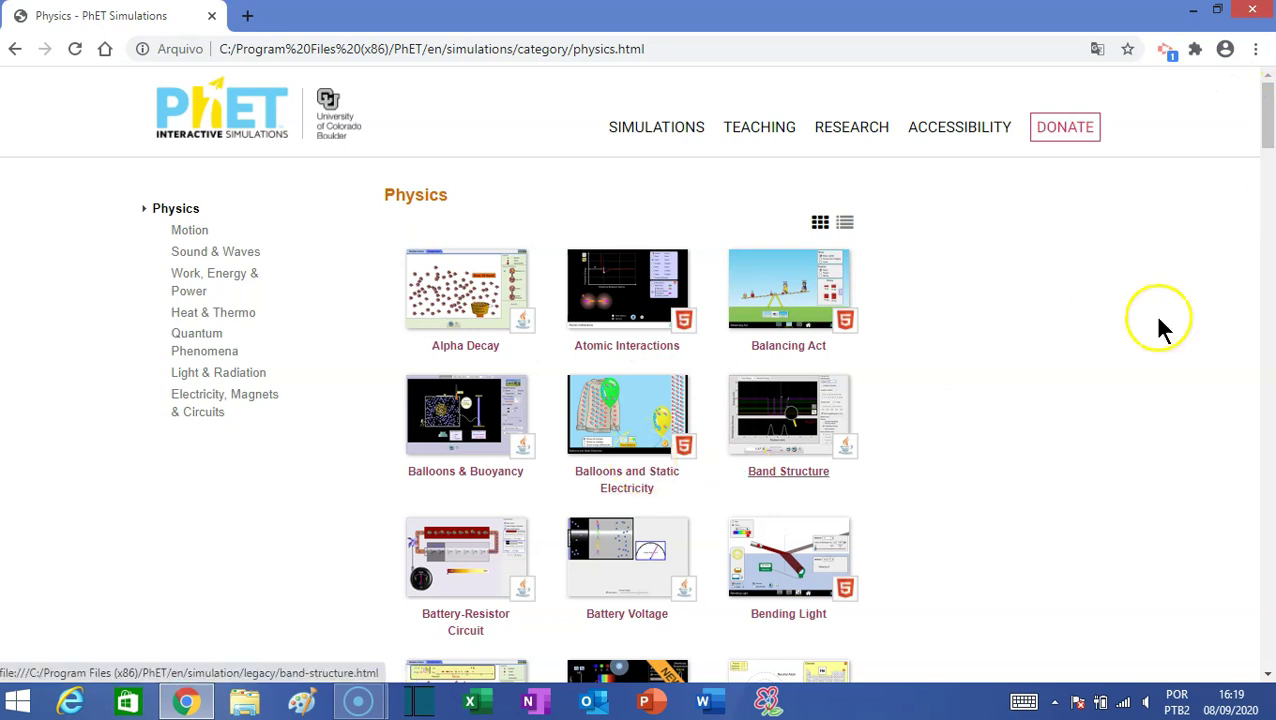
drag(1268, 82, 1268, 440)
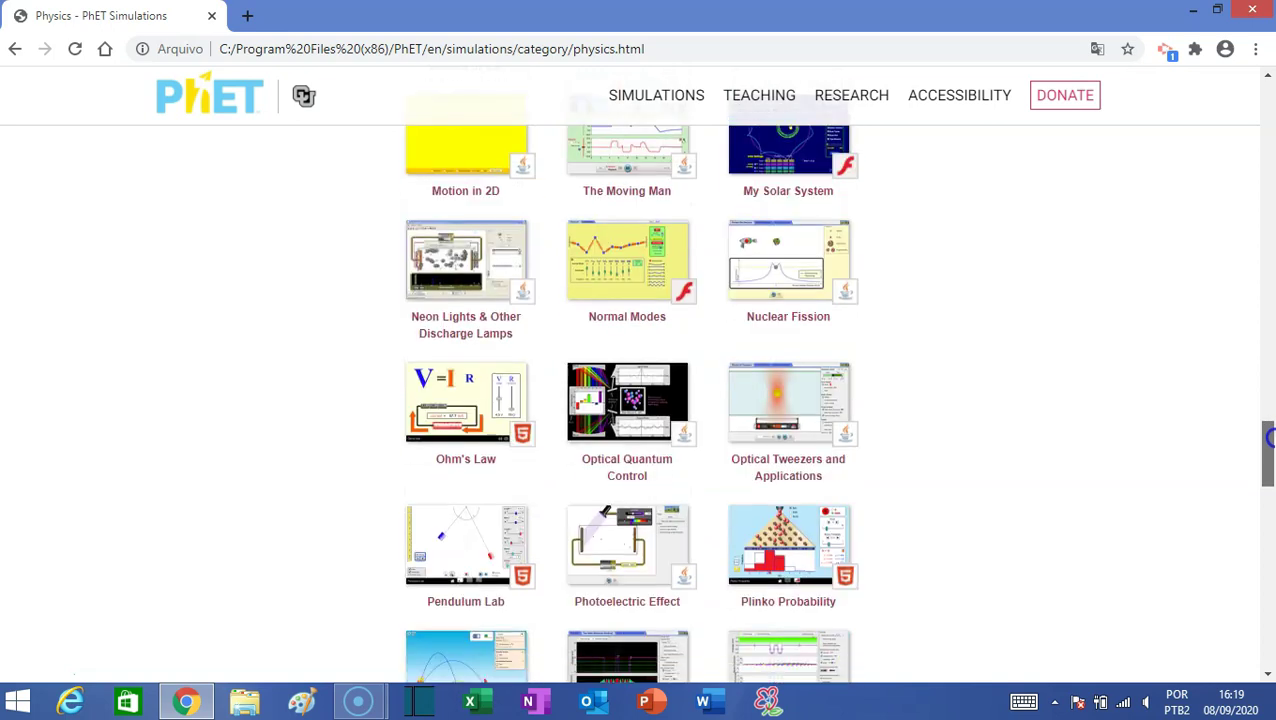
click(465, 548)
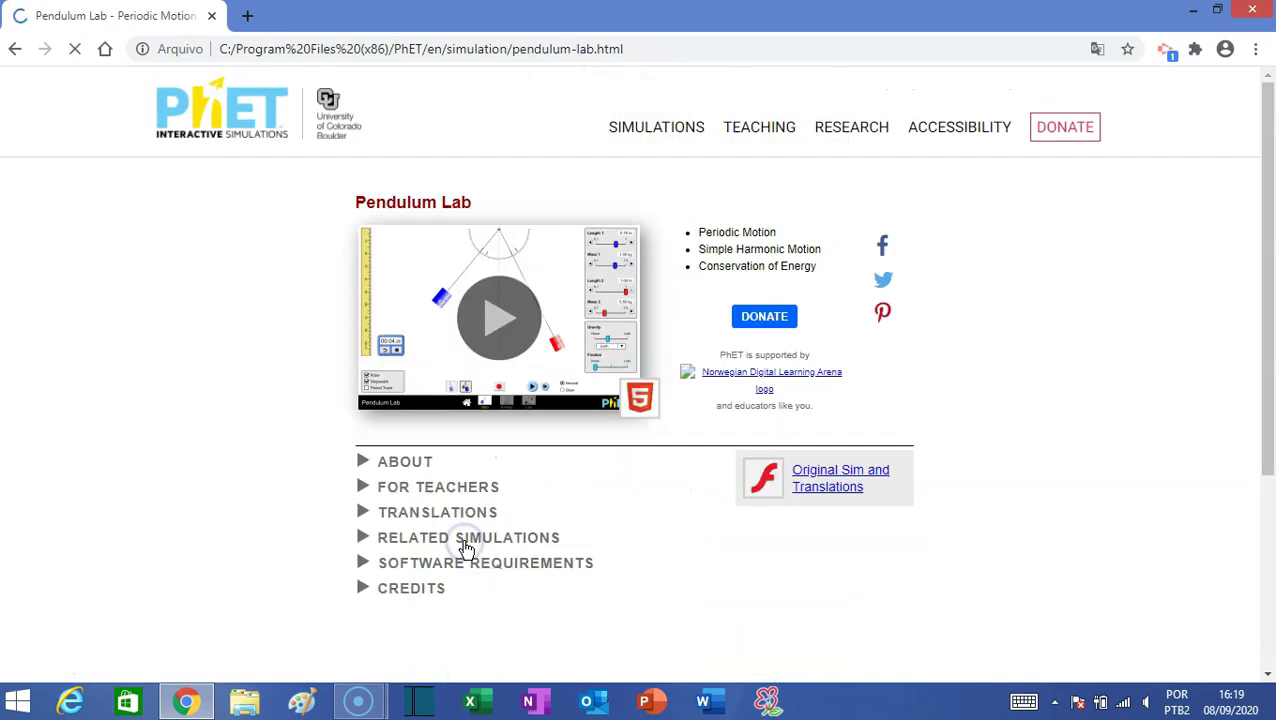
click(498, 312)
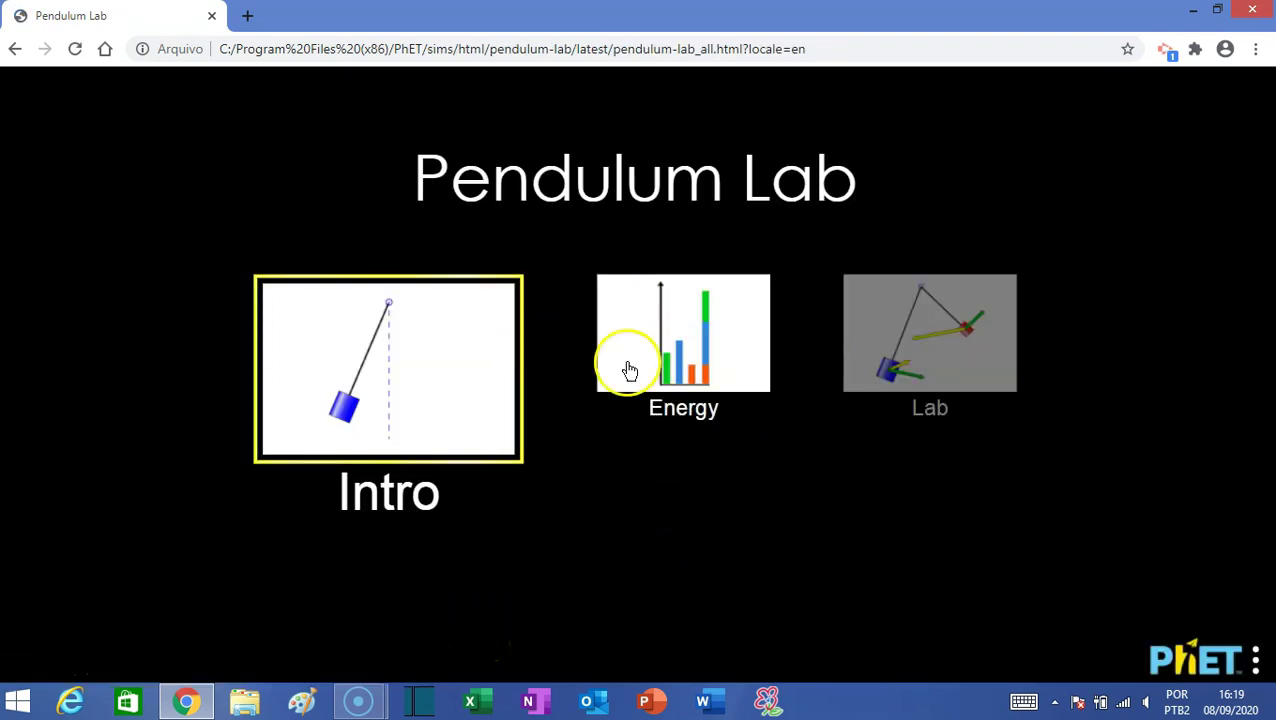
click(457, 337)
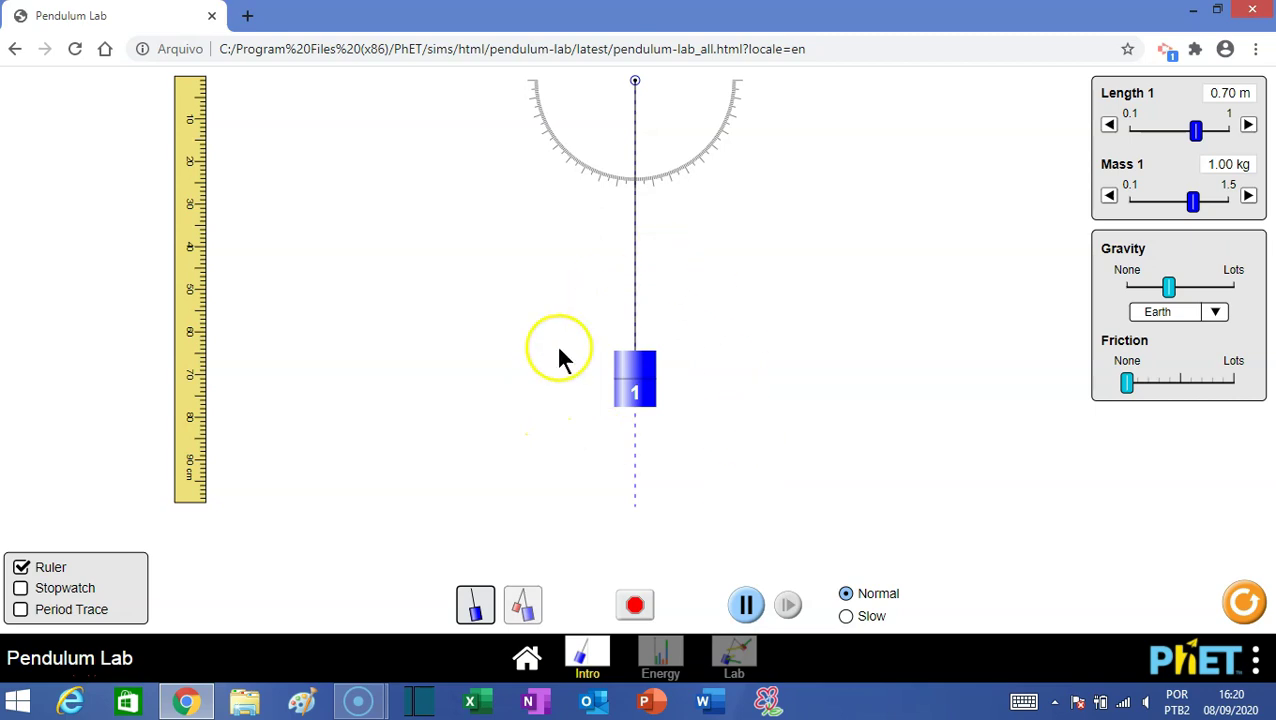
Set the pendulum swinging from the right of vertical and raise the friction to Lots to damp it.
drag(641, 391, 738, 378)
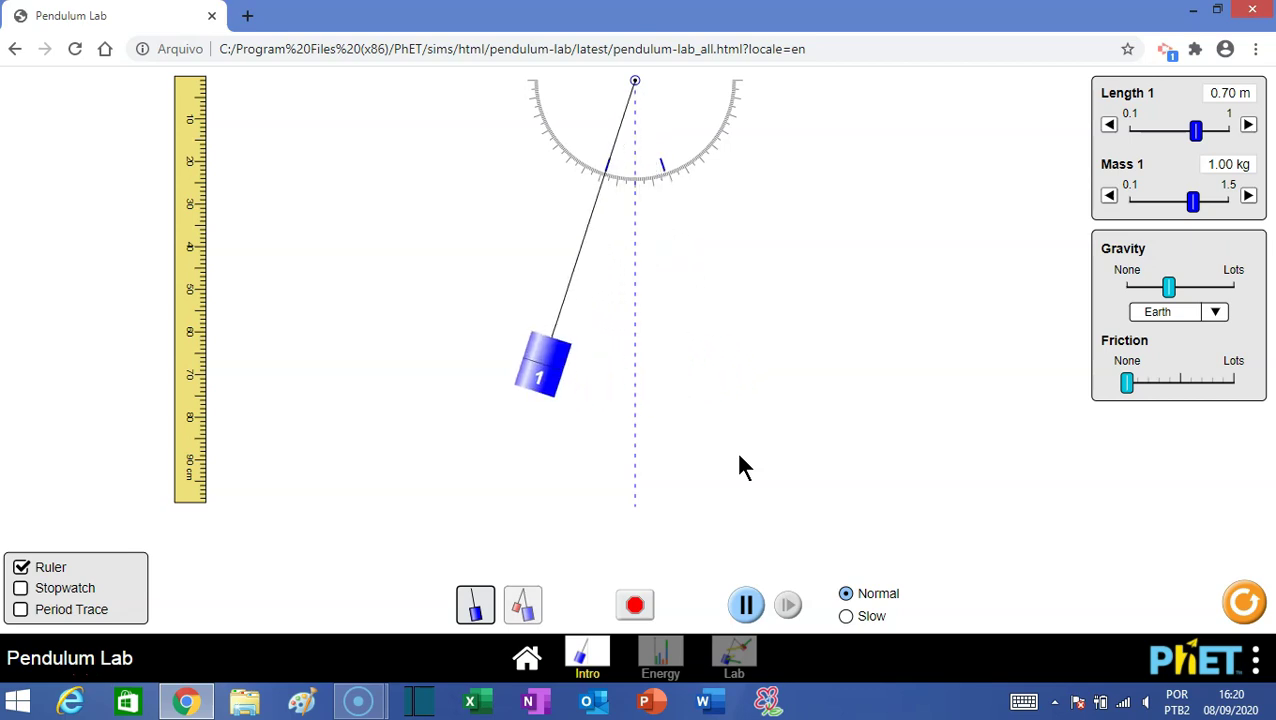
click(548, 240)
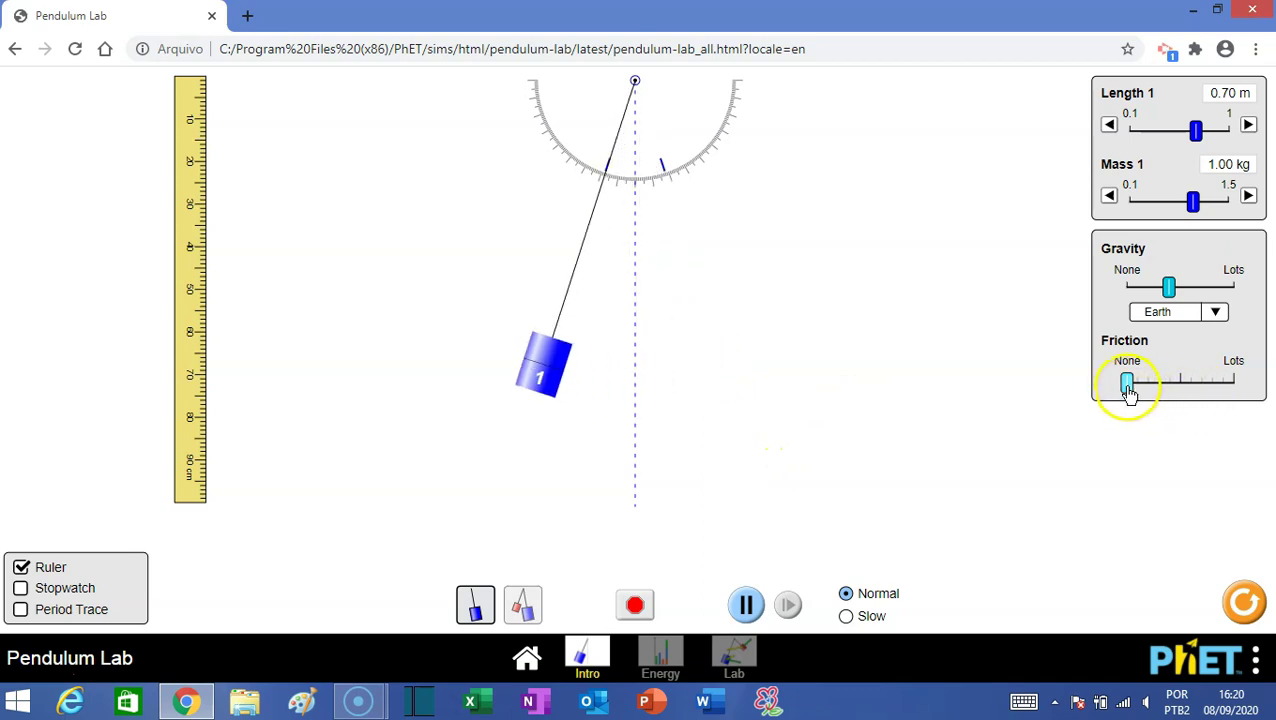
drag(1127, 385, 1243, 396)
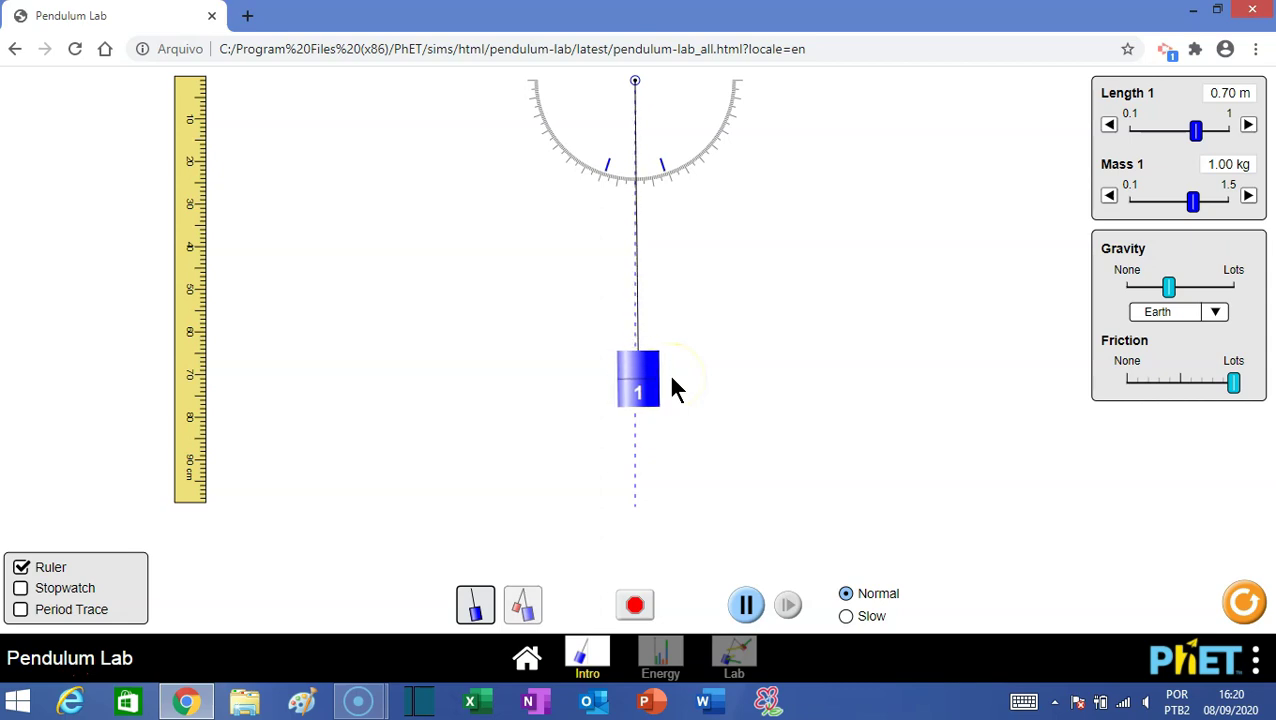
click(649, 395)
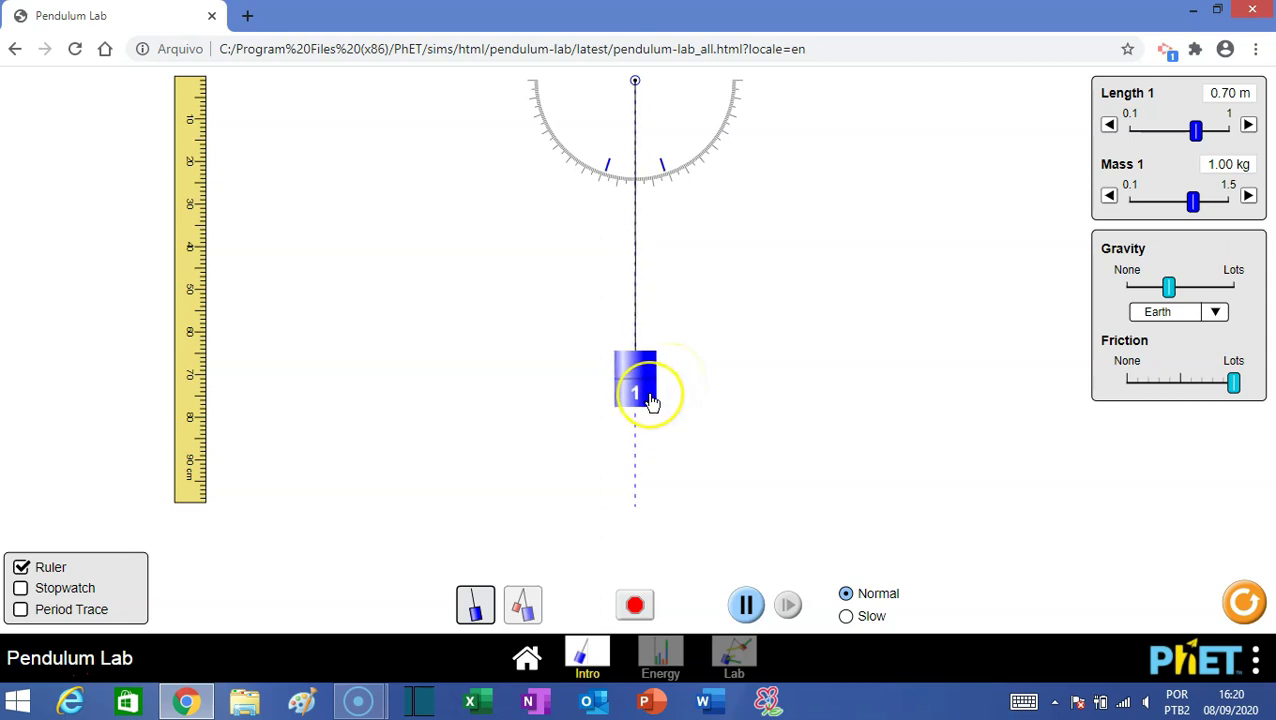
drag(651, 400, 645, 396)
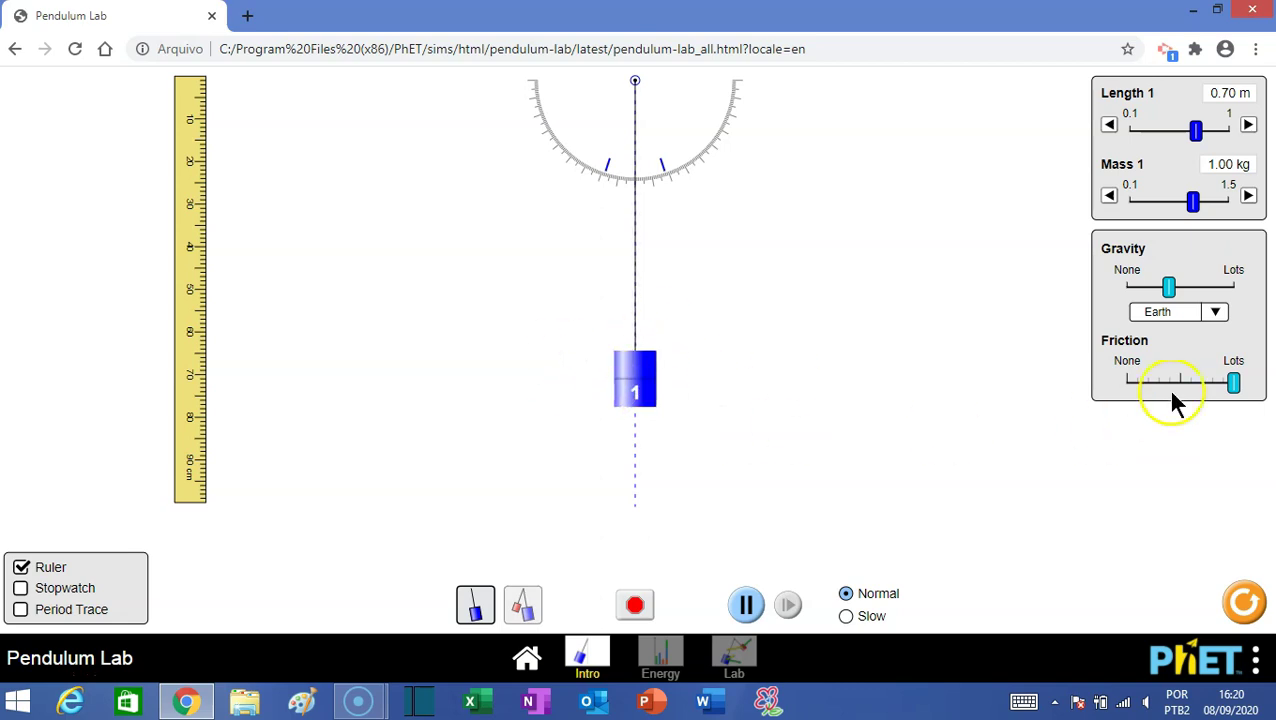
Return the friction to None and show the stopwatch.
drag(1236, 390, 1224, 390)
drag(1115, 388, 1115, 388)
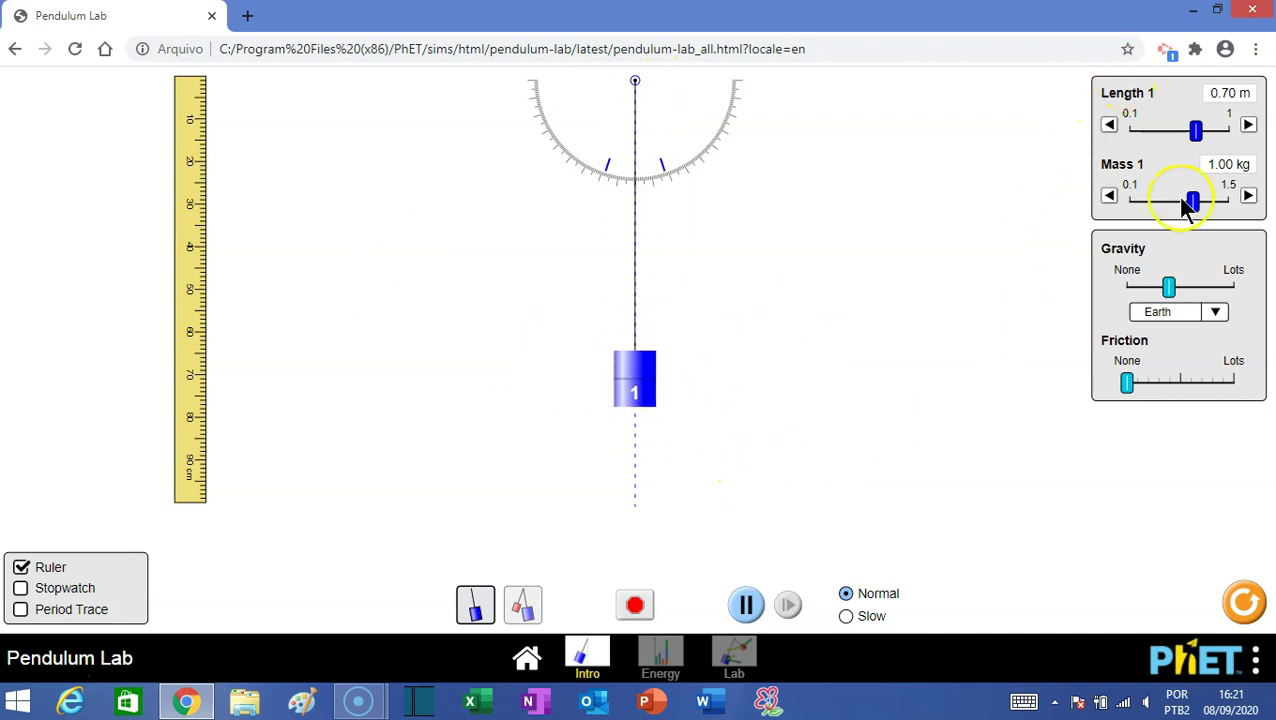
click(20, 590)
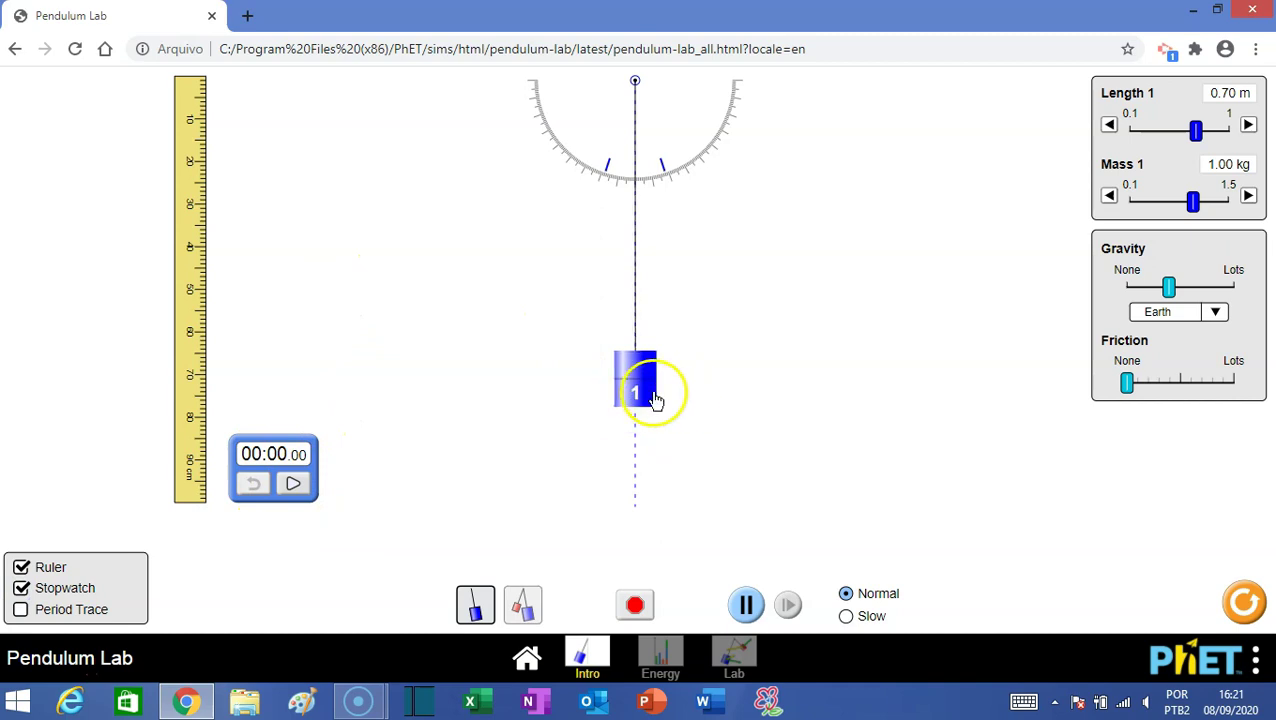
Release the bob from the right of vertical, pausing and resuming the simulation.
drag(622, 400, 715, 390)
click(746, 604)
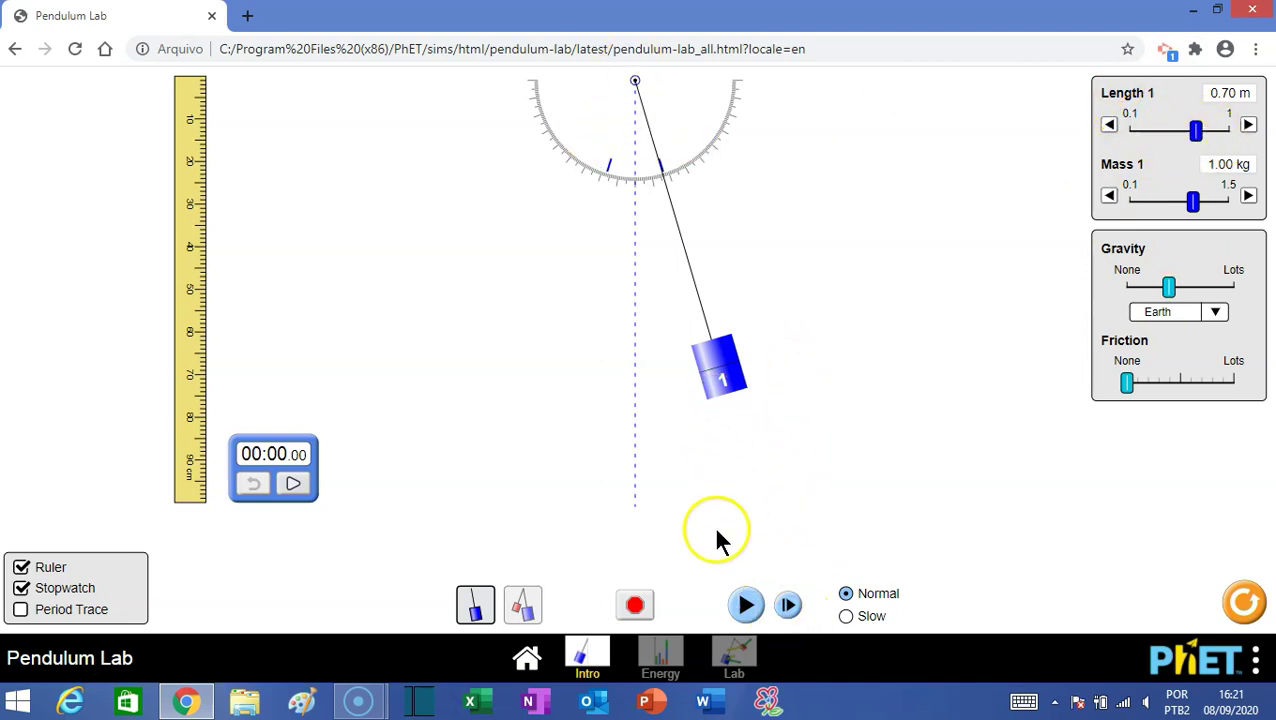
click(746, 608)
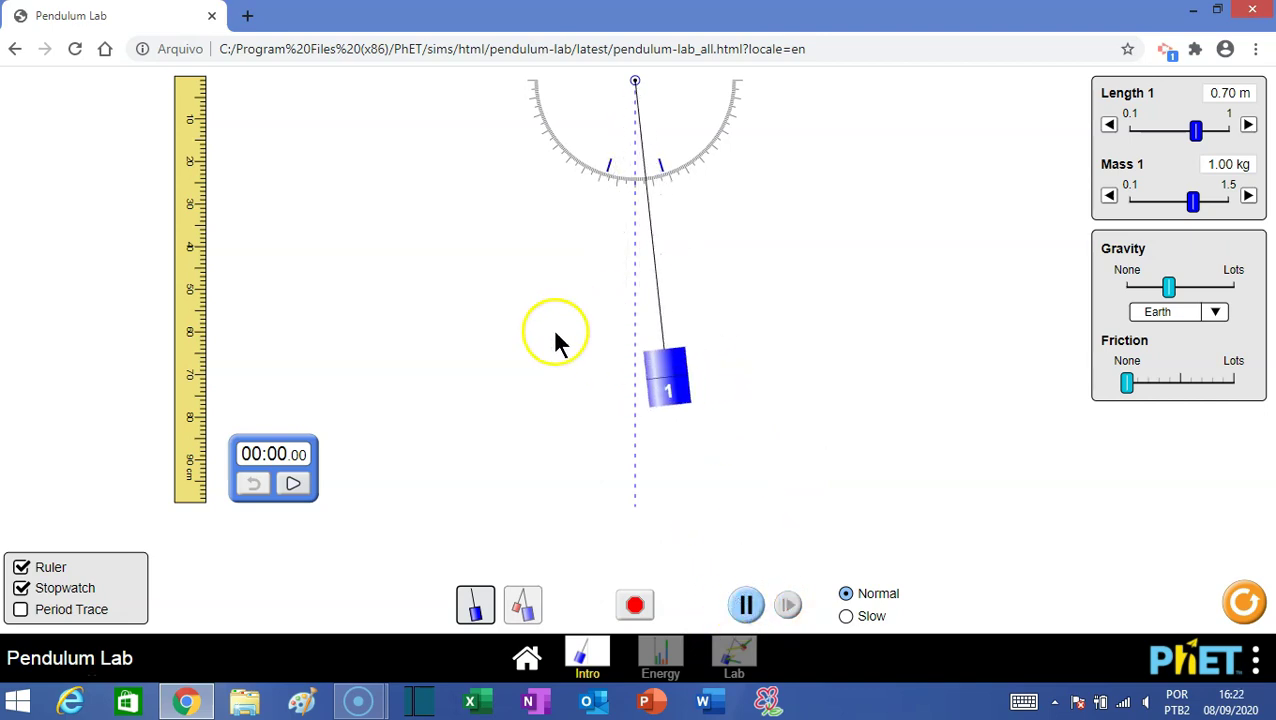
Pause the simulation, place the bob at a smaller angle right of vertical and set the speed to Slow.
click(746, 606)
drag(678, 390, 688, 414)
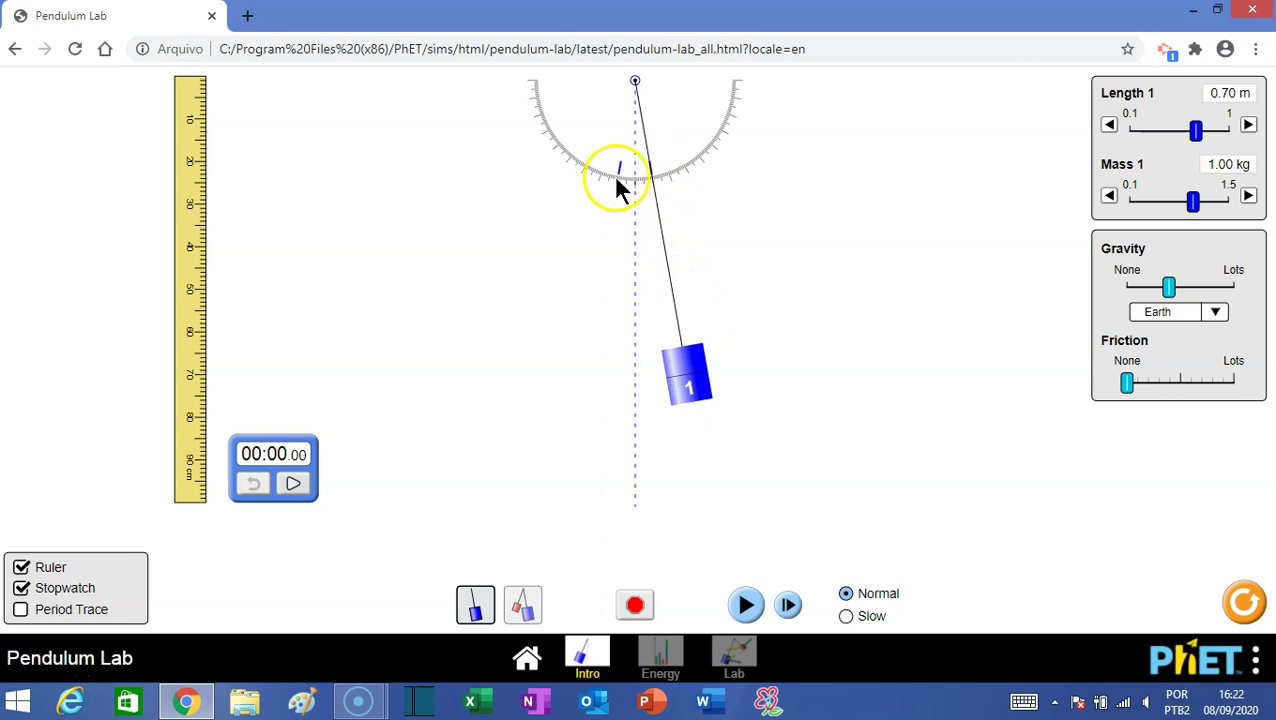
click(846, 617)
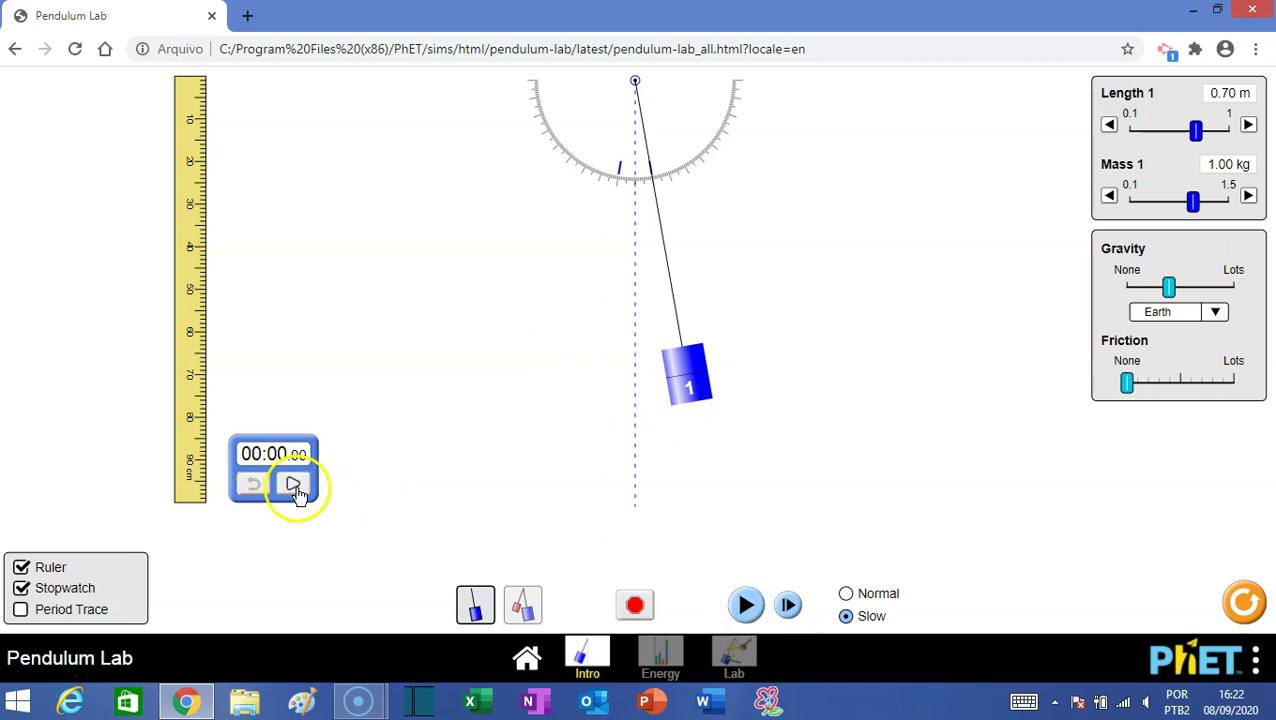
Resume the simulation, release the 0.70 m pendulum and time one full oscillation with the stopwatch.
click(749, 608)
drag(695, 398, 687, 410)
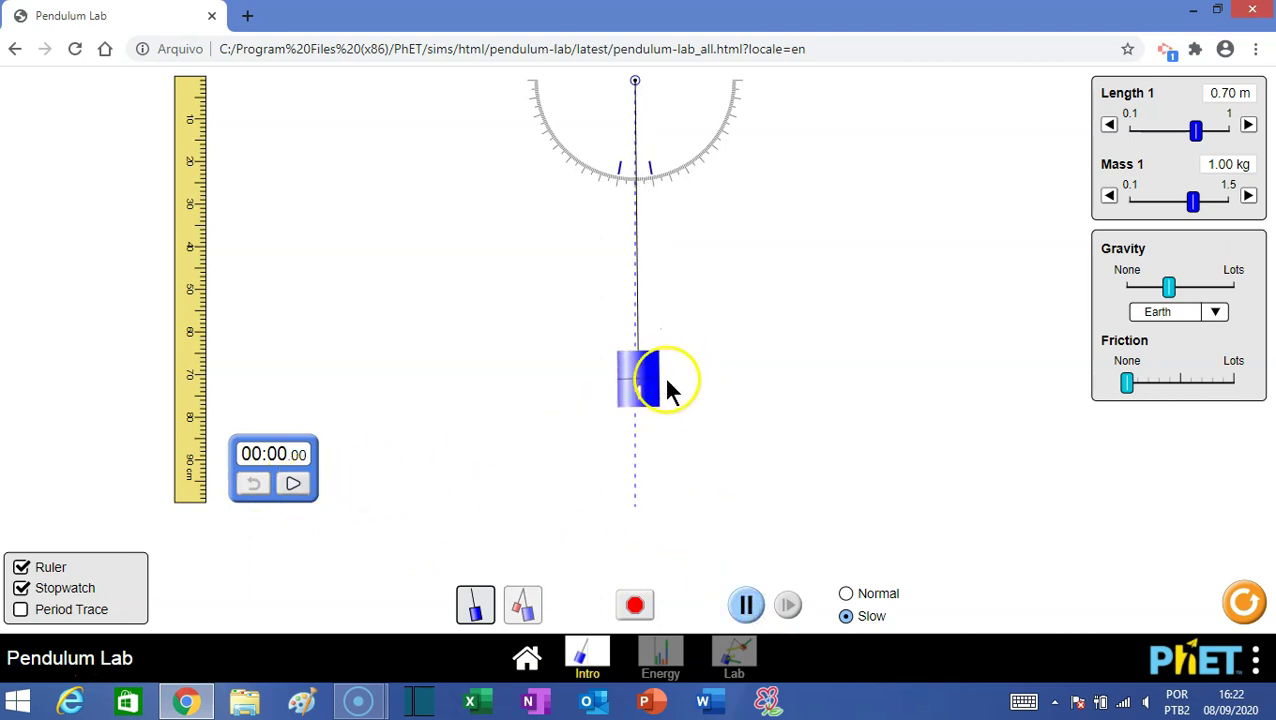
click(292, 486)
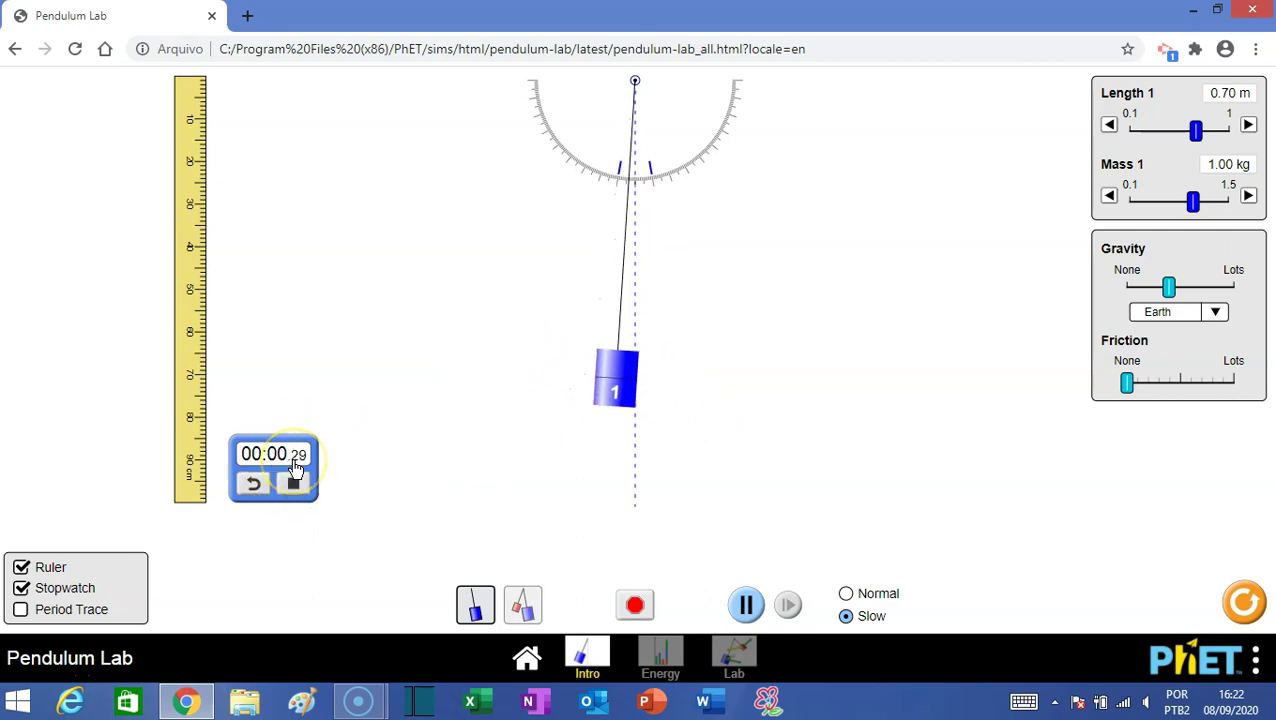
click(295, 484)
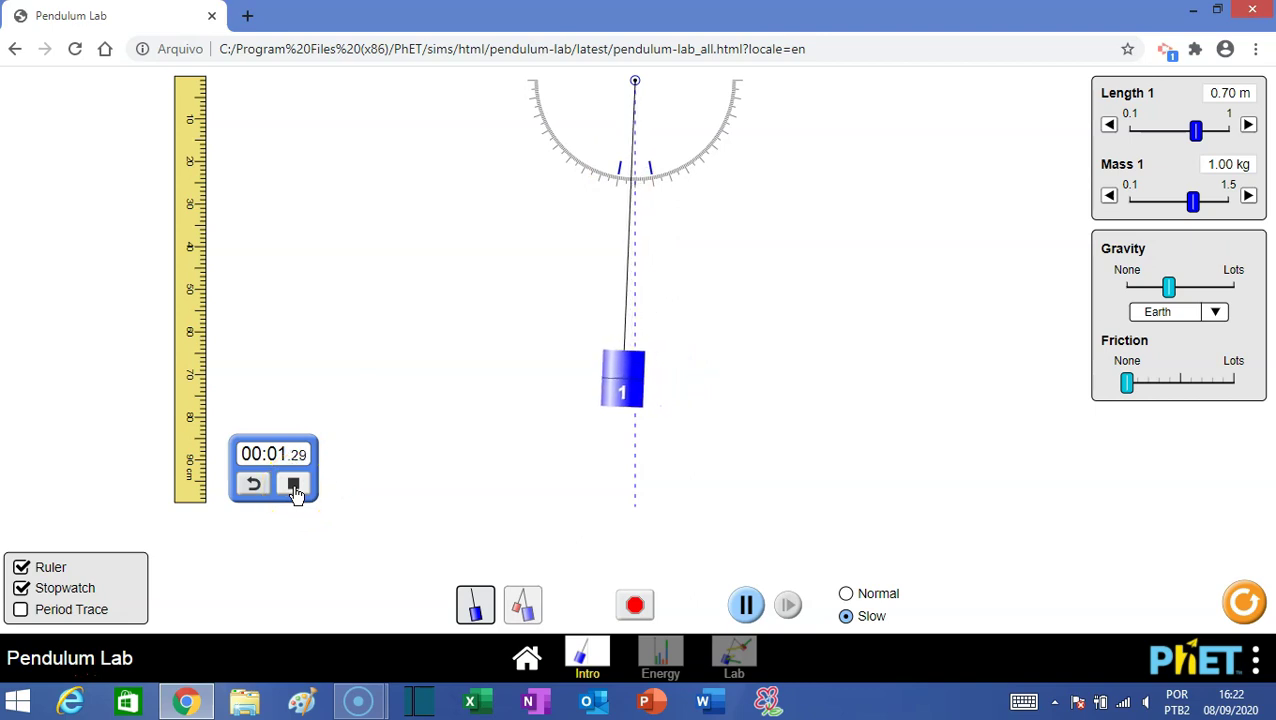
click(293, 485)
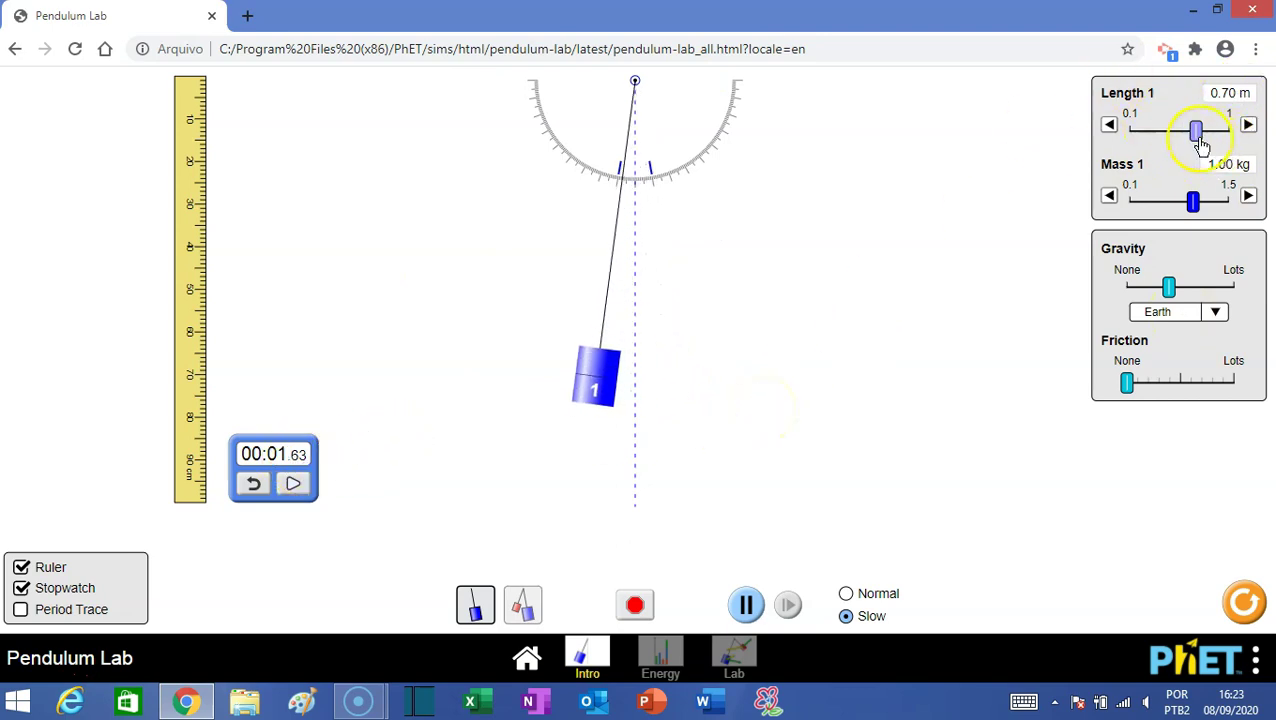
Set the pendulum's length to 1.00 m, pause the motion and reset the stopwatch.
drag(1199, 137, 1229, 139)
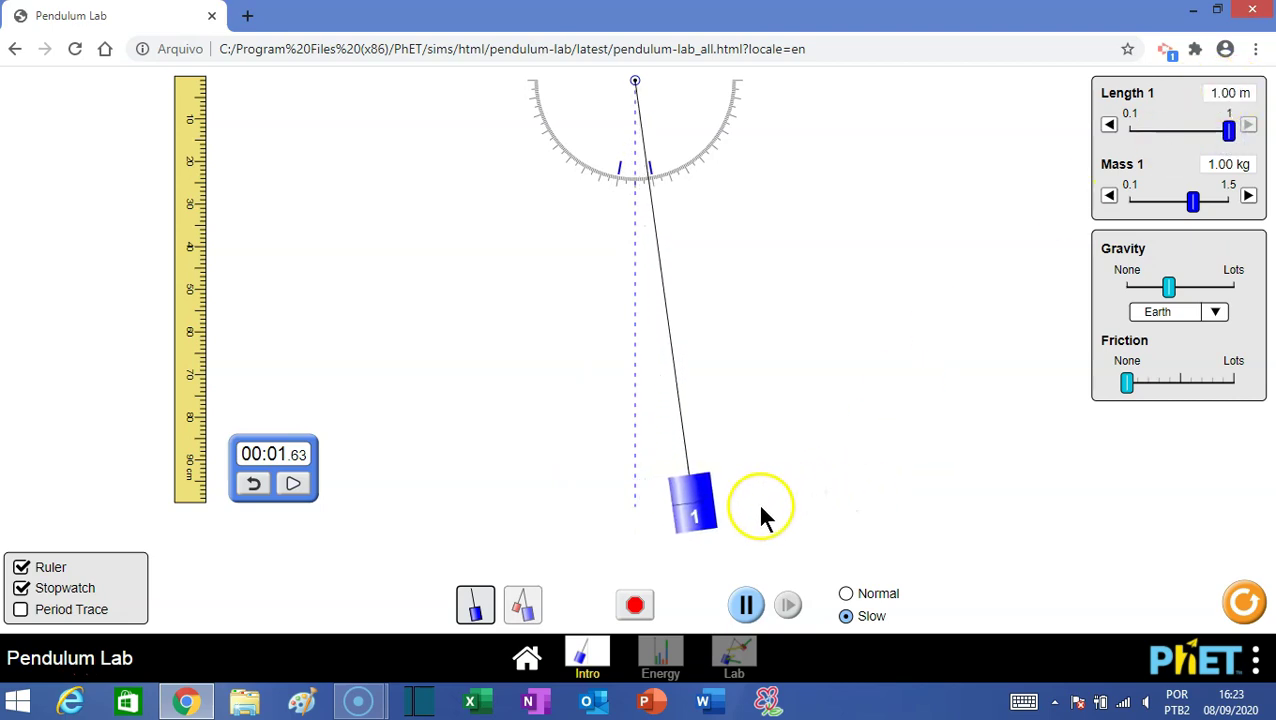
click(745, 605)
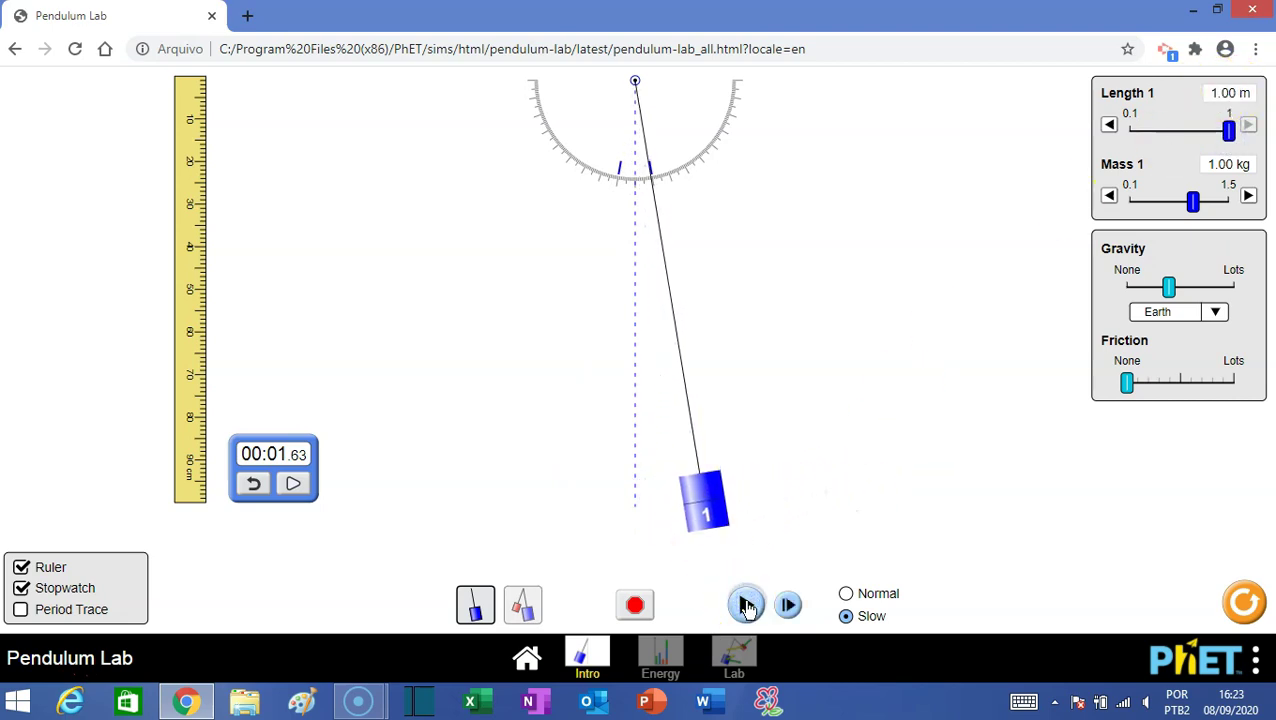
click(253, 485)
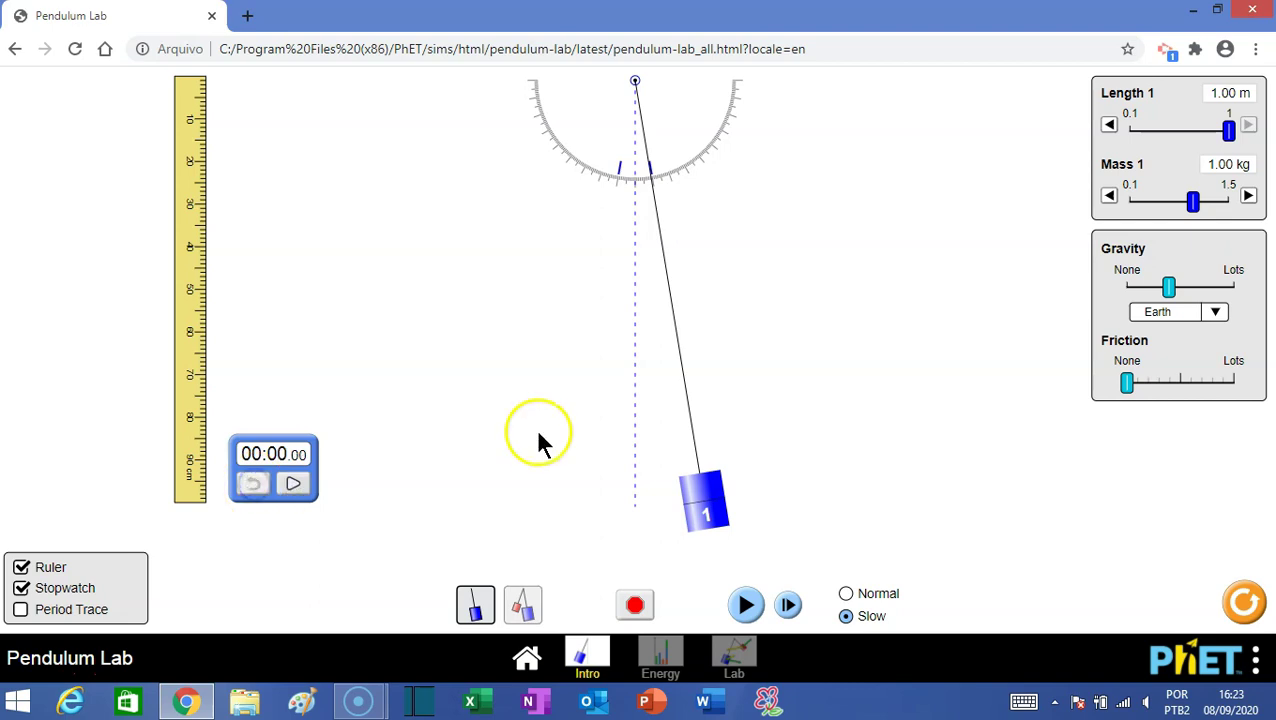
Release the 1.00 m pendulum from the same small angle and time one full oscillation.
drag(700, 511, 712, 520)
click(745, 606)
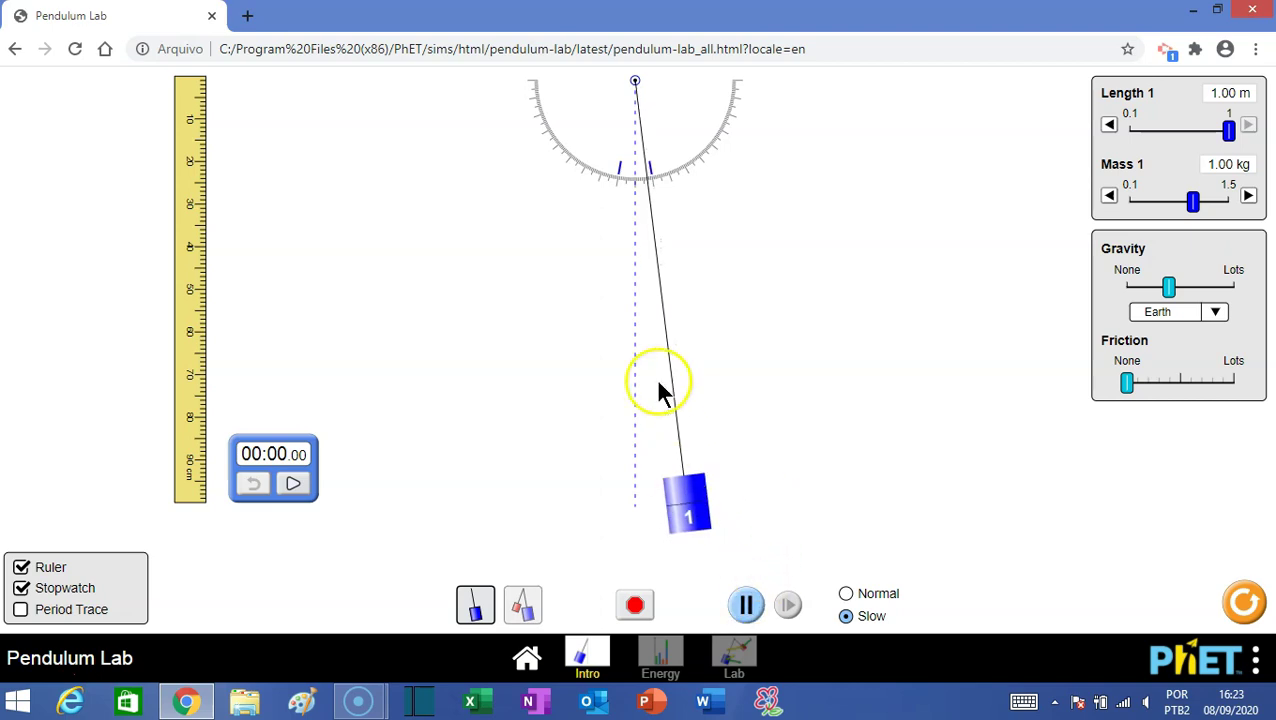
click(294, 486)
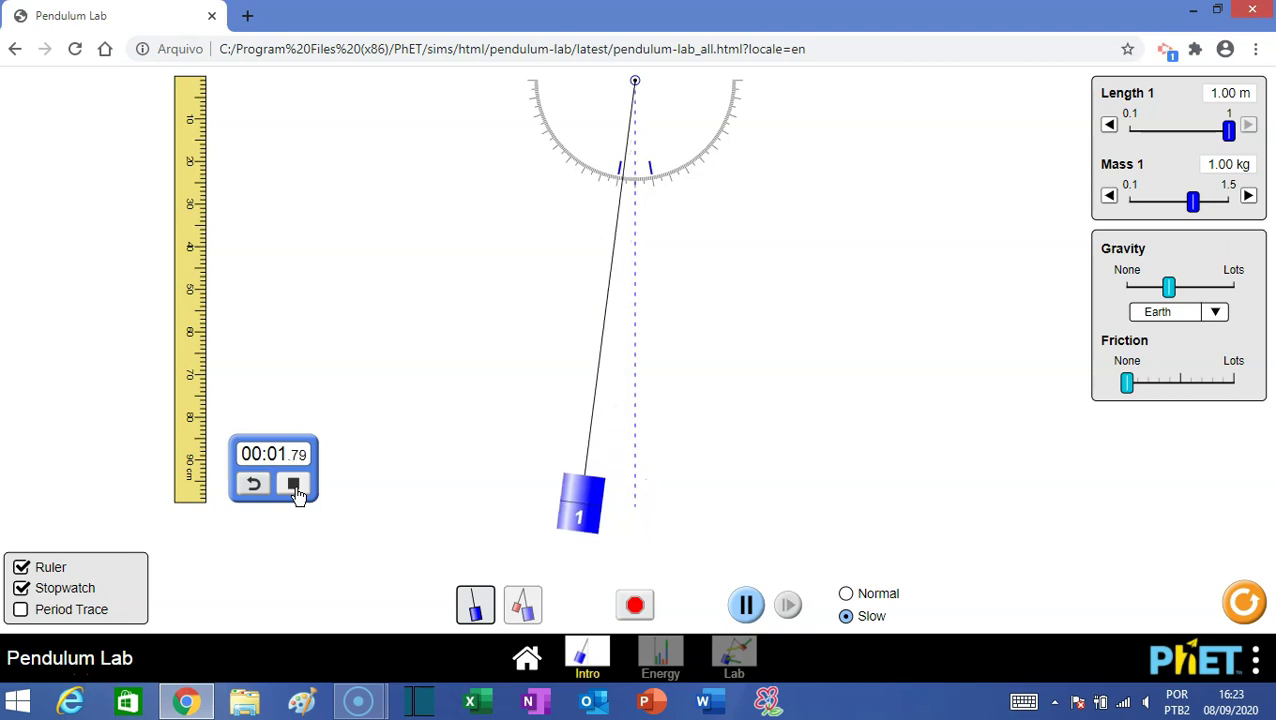
click(294, 485)
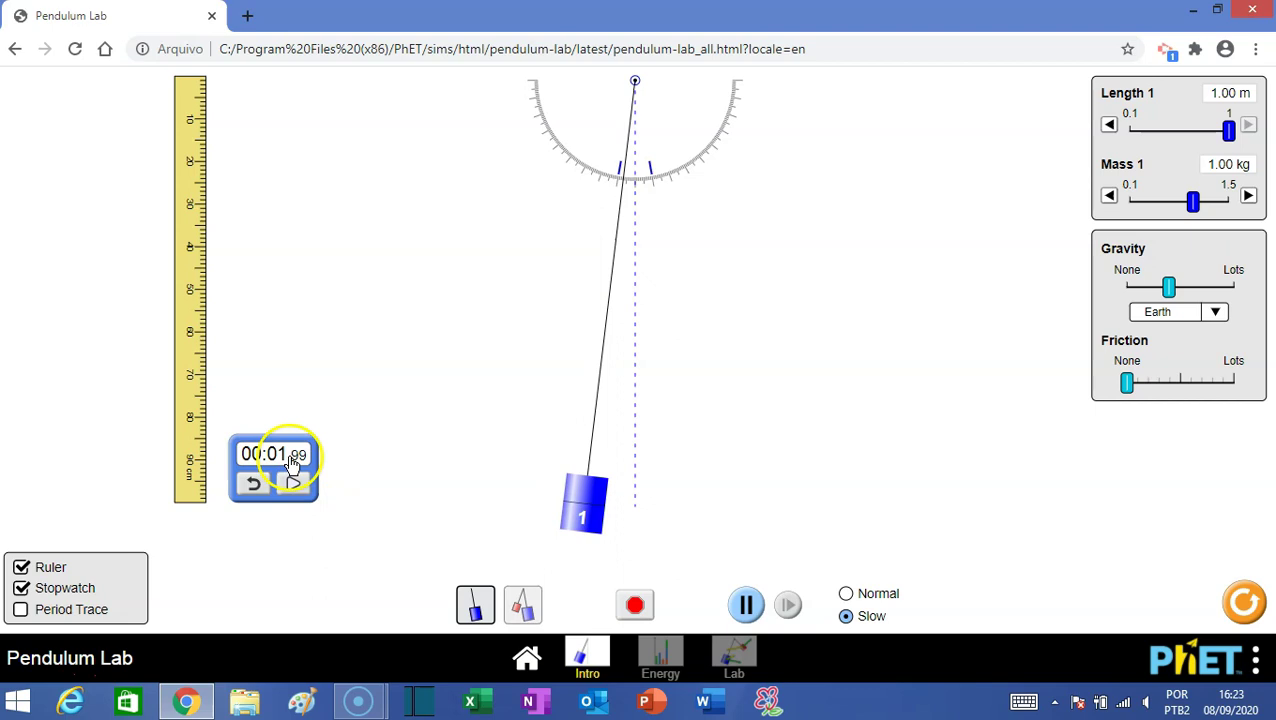
Pause the simulation, restore the pendulum's length to 0.70 m and place the bob at the same small angle right of vertical.
click(745, 606)
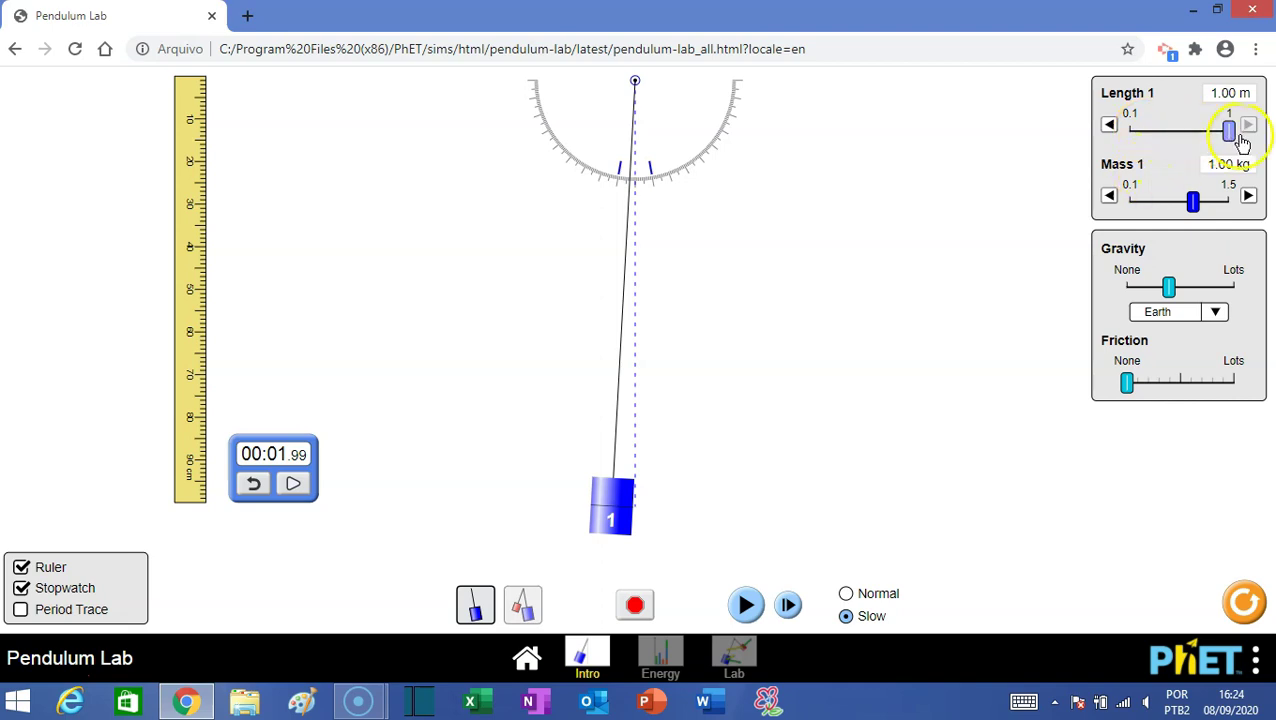
drag(1231, 143, 1202, 146)
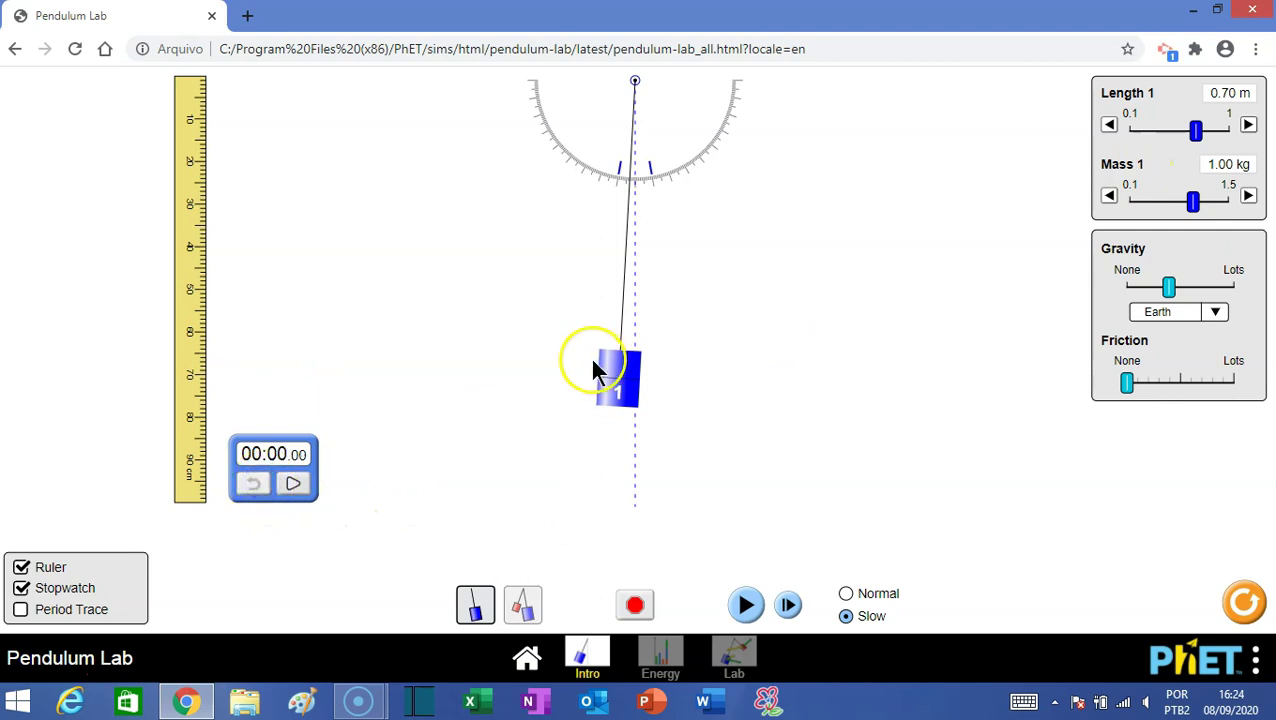
drag(619, 393, 691, 381)
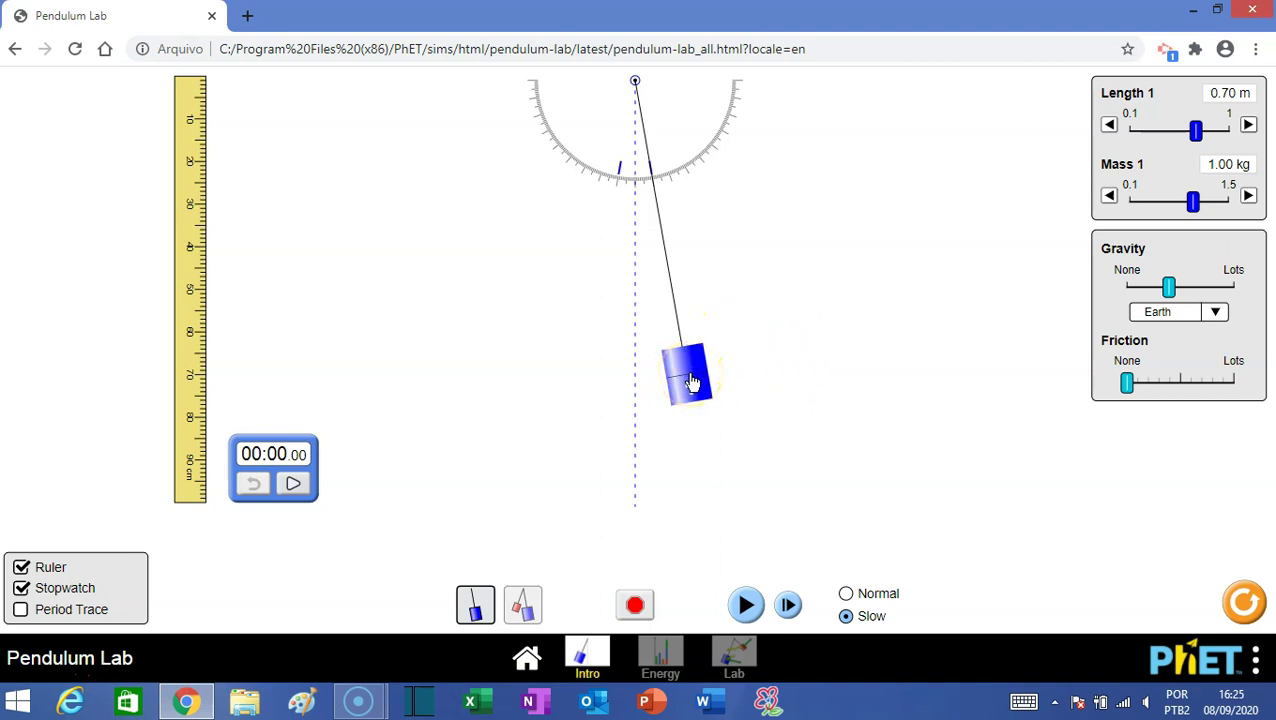
drag(686, 390, 686, 390)
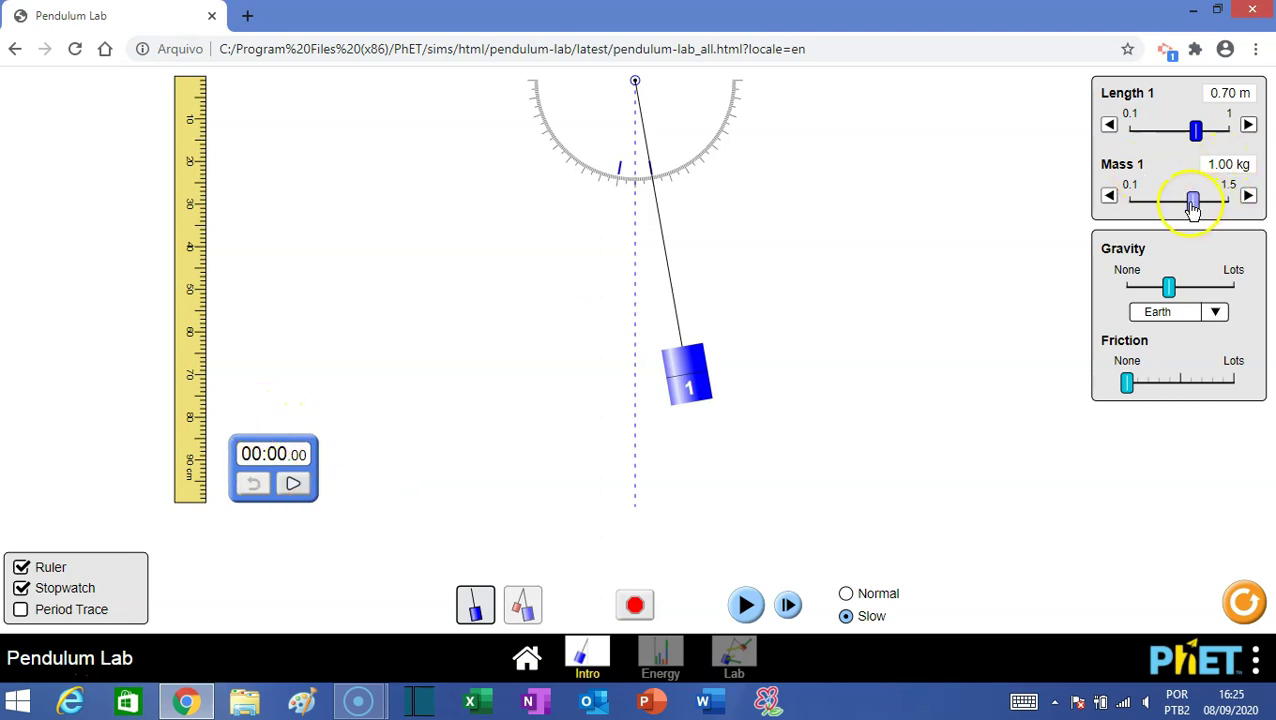
Set the bob's mass to 1.50 kg and time one full oscillation with the stopwatch.
drag(1198, 205, 1232, 212)
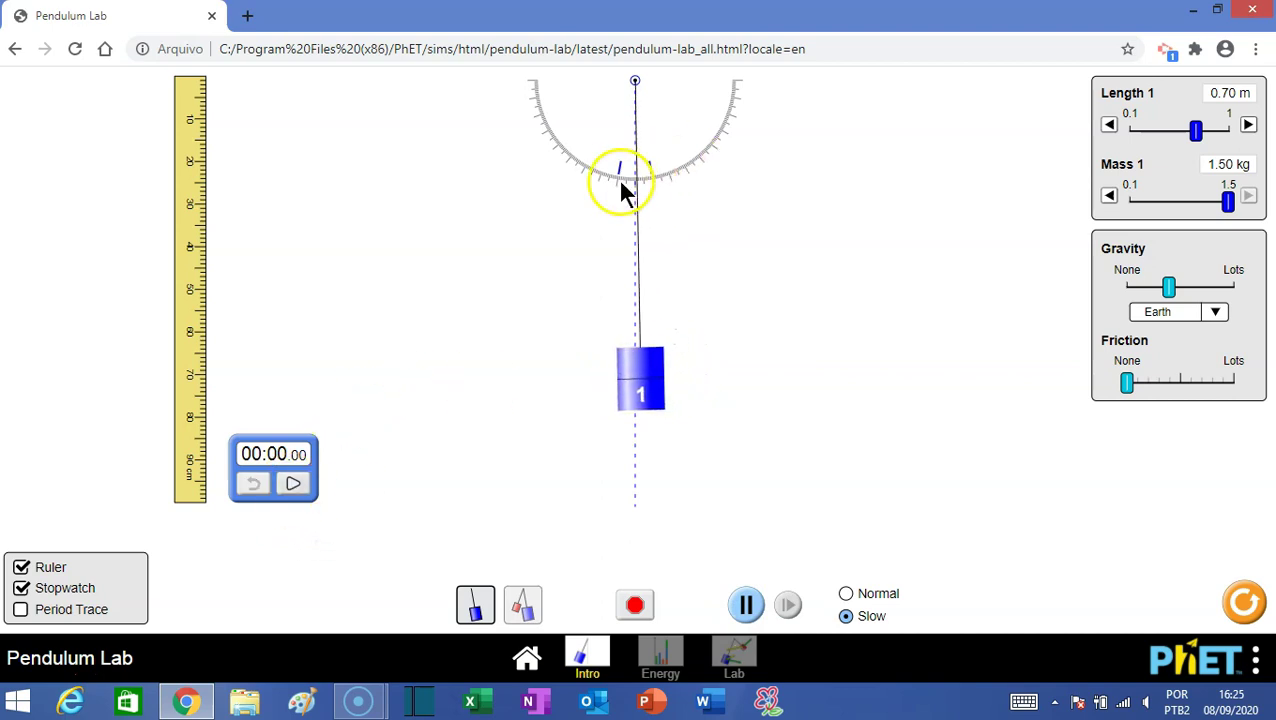
click(294, 487)
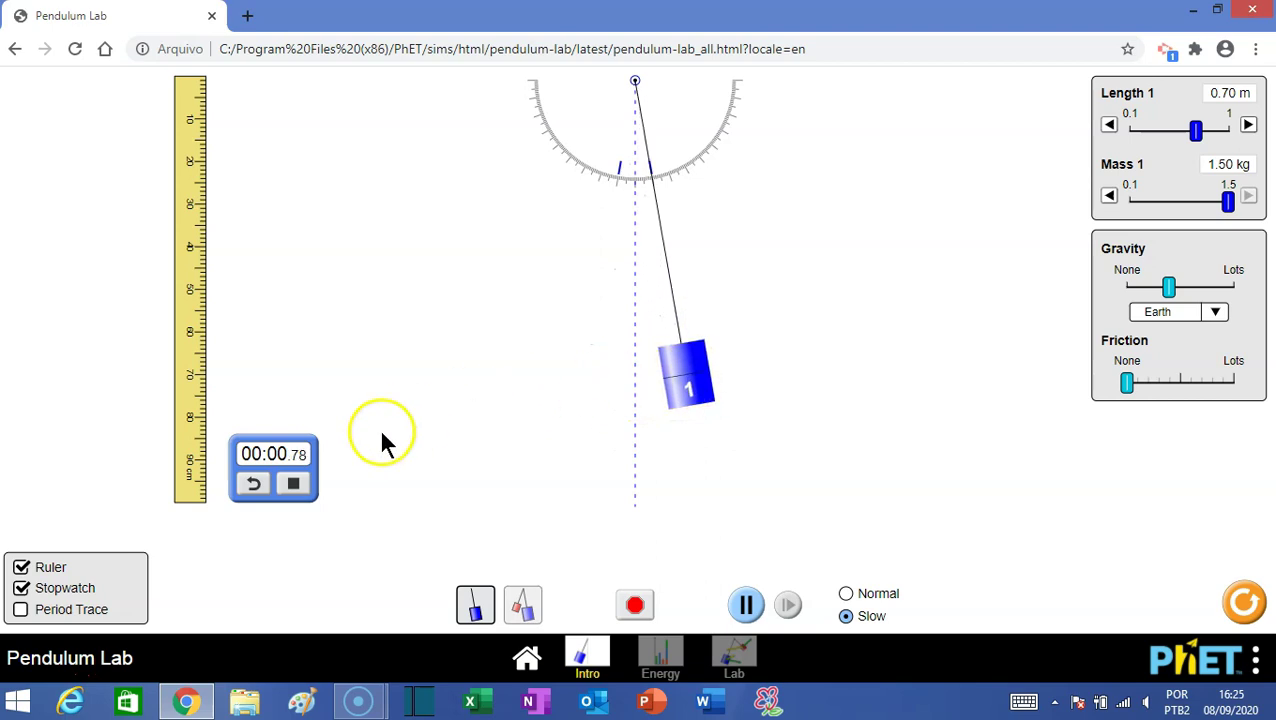
click(292, 487)
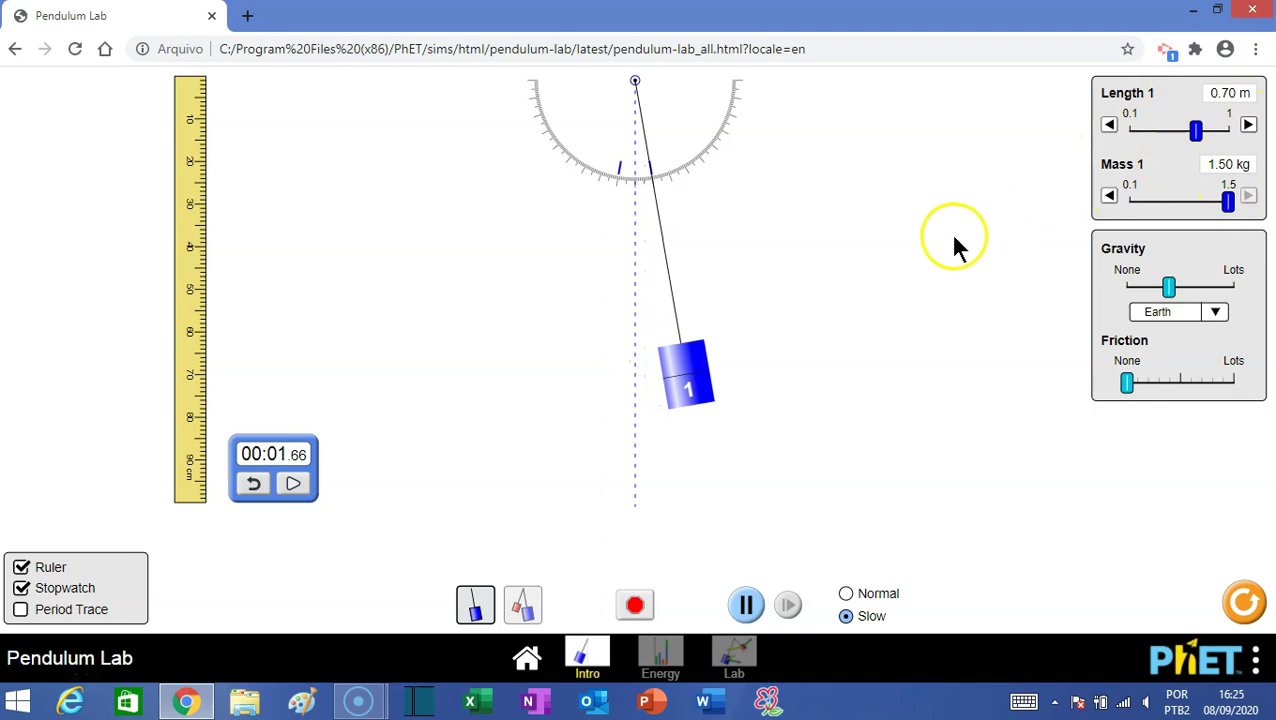
click(285, 456)
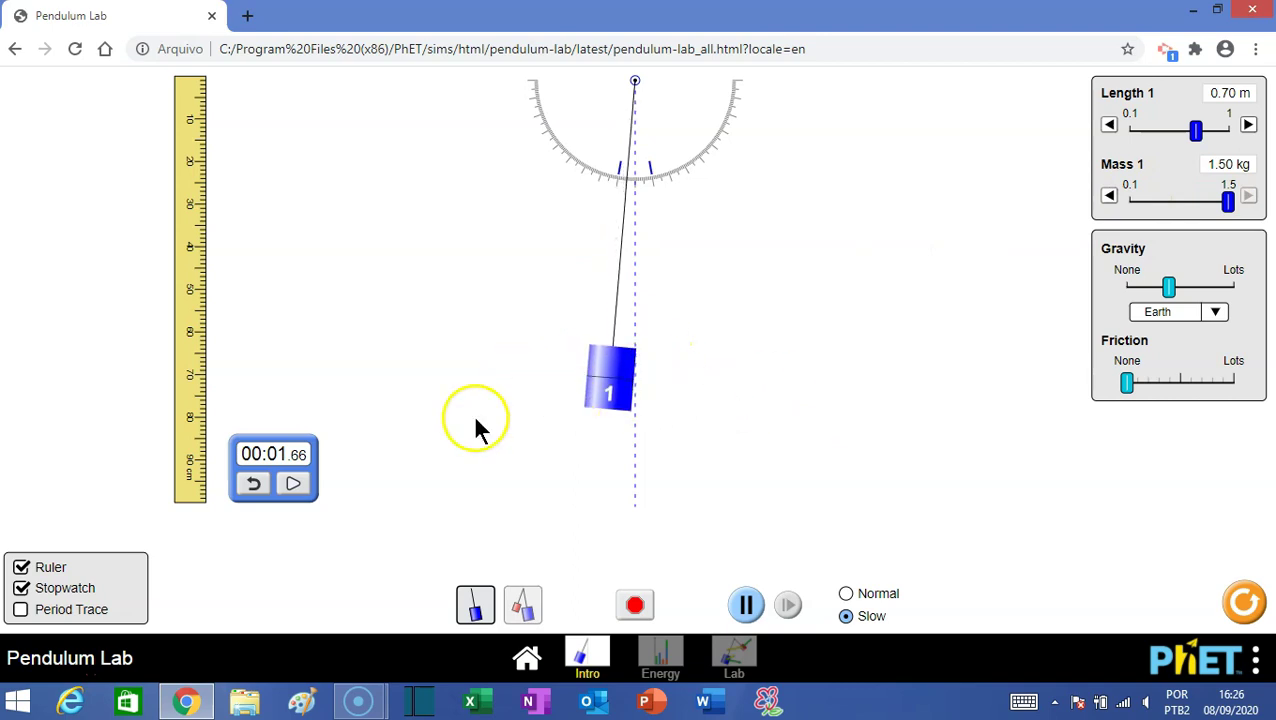
Restore the bob's mass to 1.00 kg, pause the simulation and reset the stopwatch.
drag(1227, 203, 1194, 199)
click(746, 606)
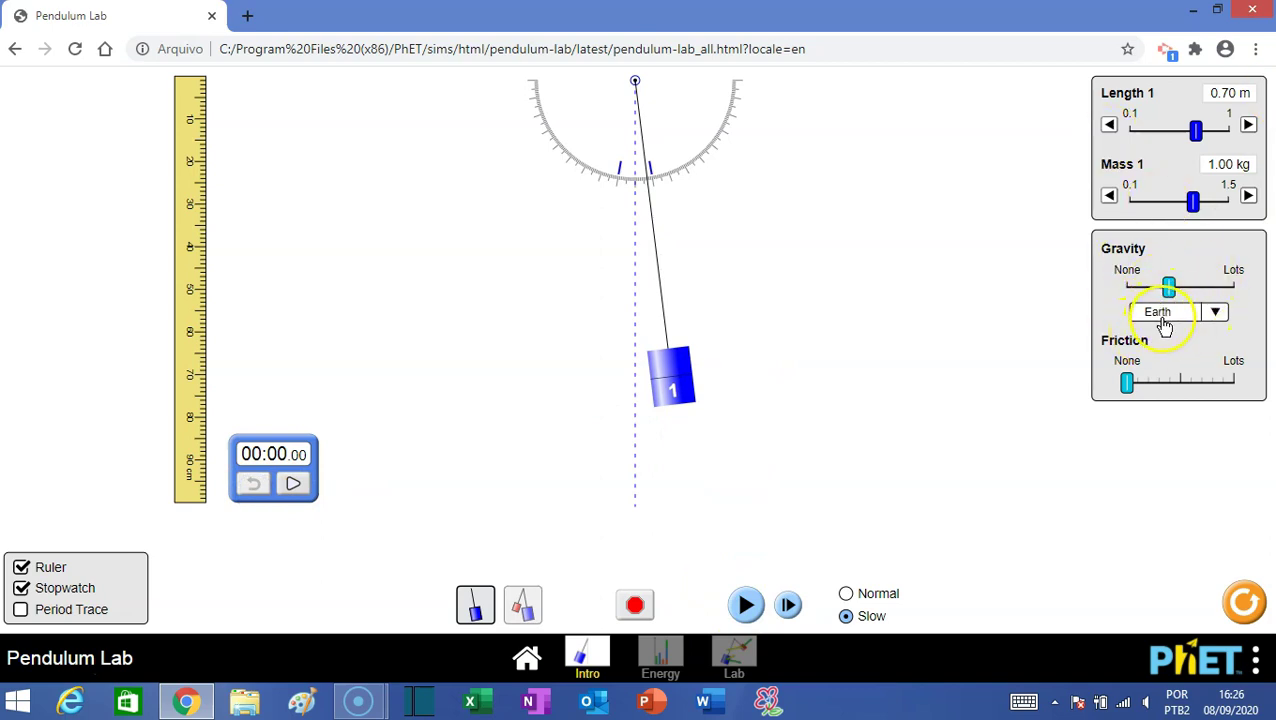
Set gravity to Jupiter, then release the 0.70 m pendulum from 10° and time one full oscillation with the stopwatch.
click(1216, 316)
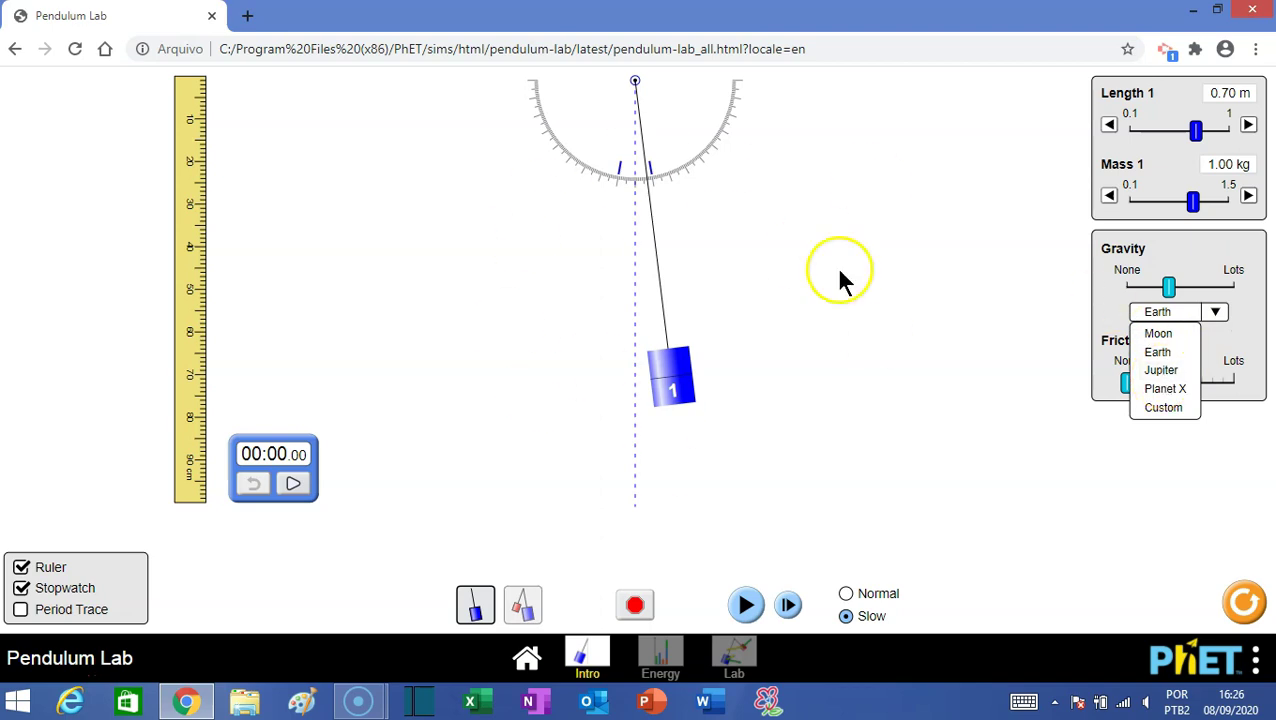
click(1160, 371)
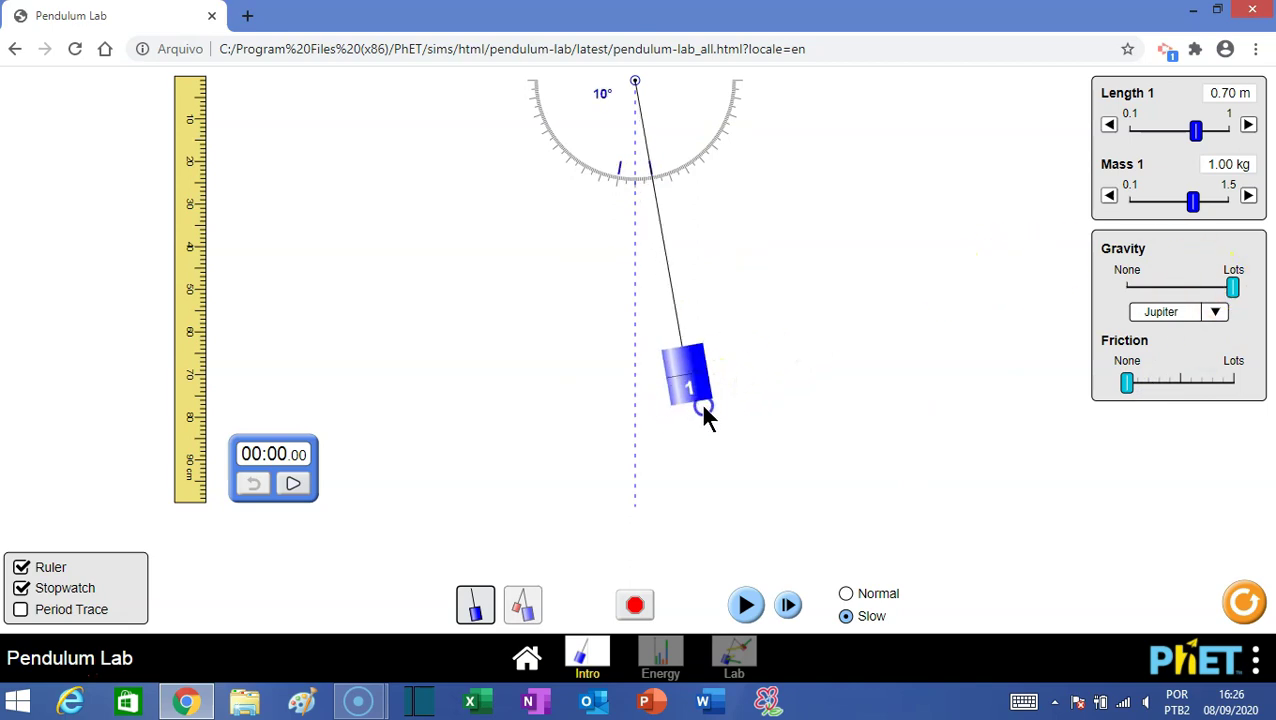
drag(703, 412, 703, 412)
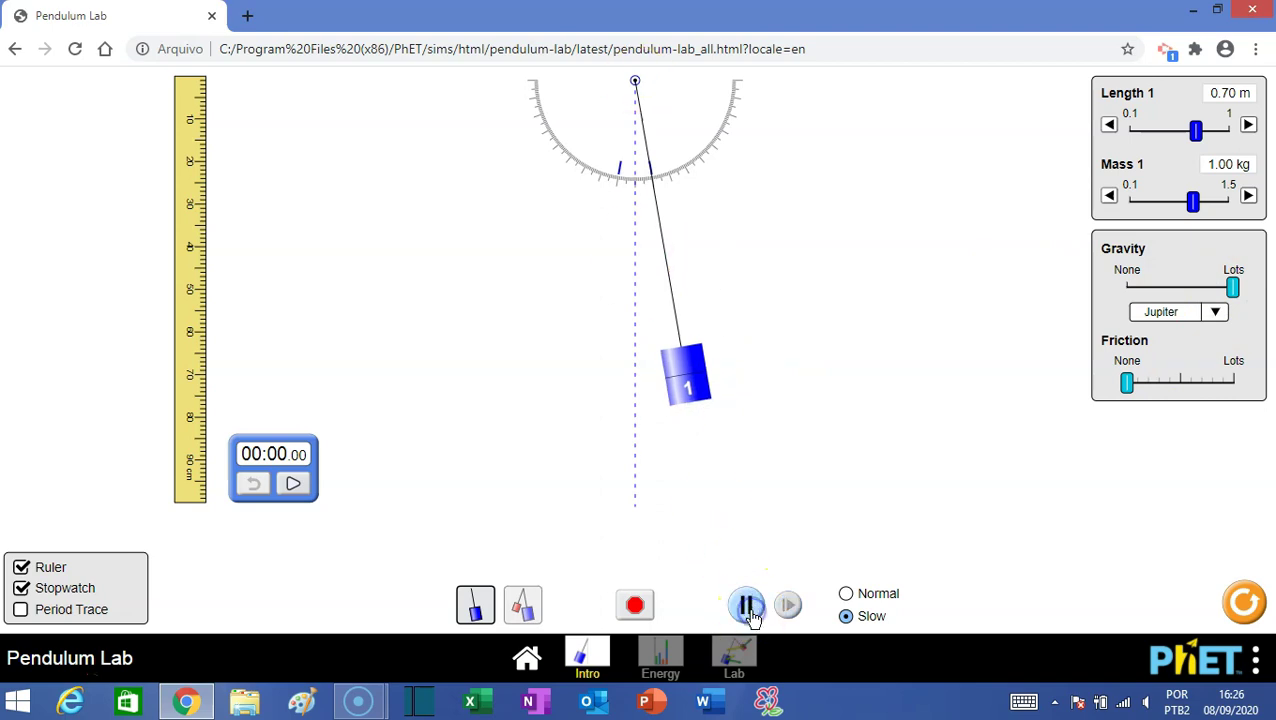
click(293, 486)
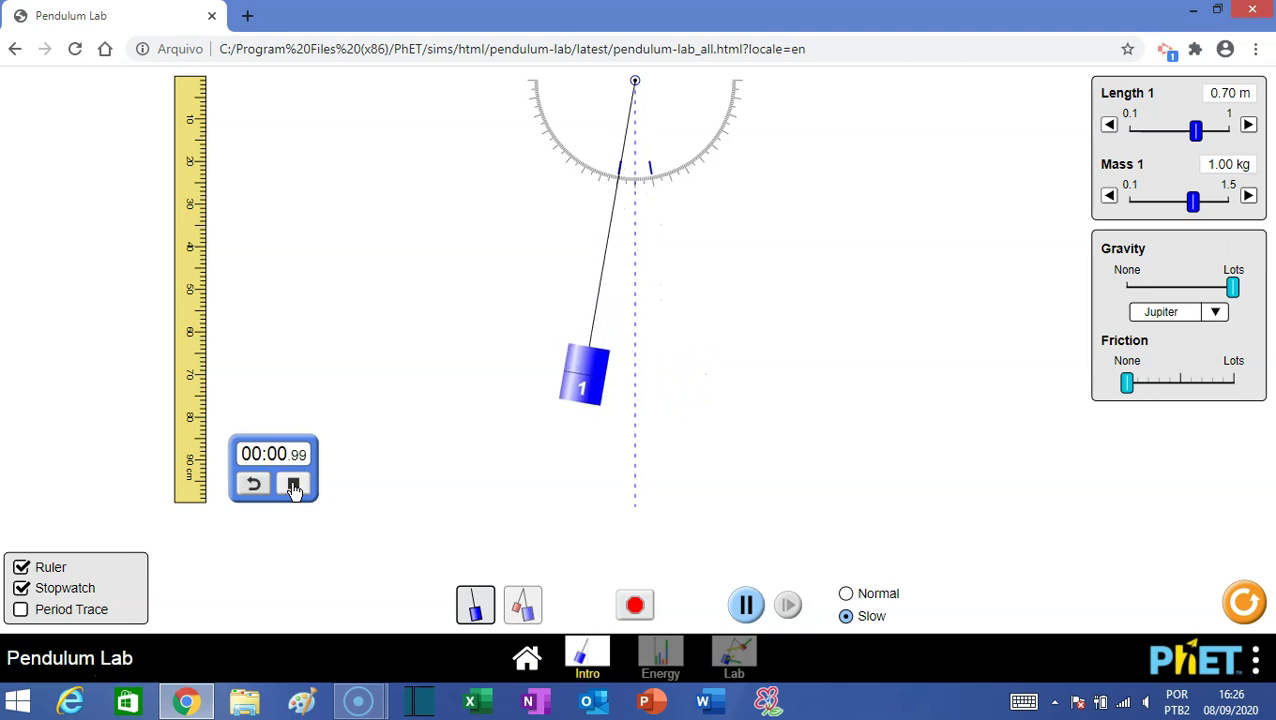
click(293, 487)
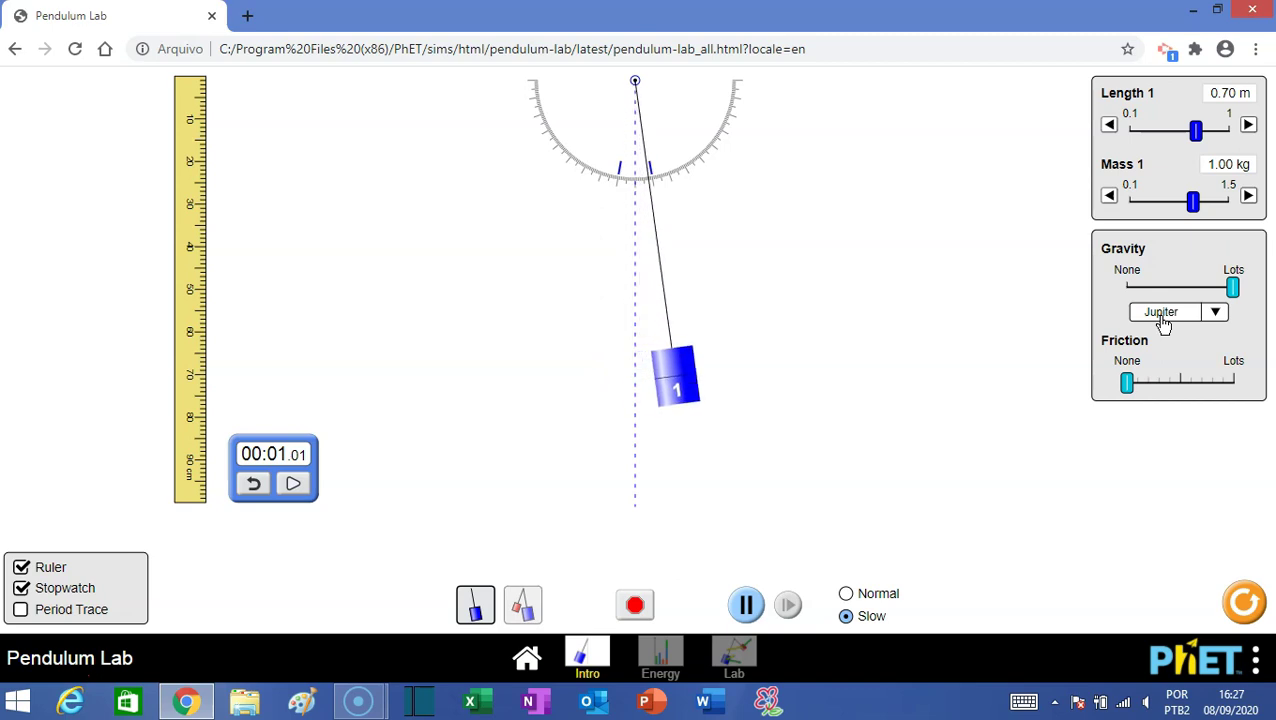
Set gravity to Moon and release the bob from 10° right of vertical, keeping the playback speed at Slow.
click(1120, 330)
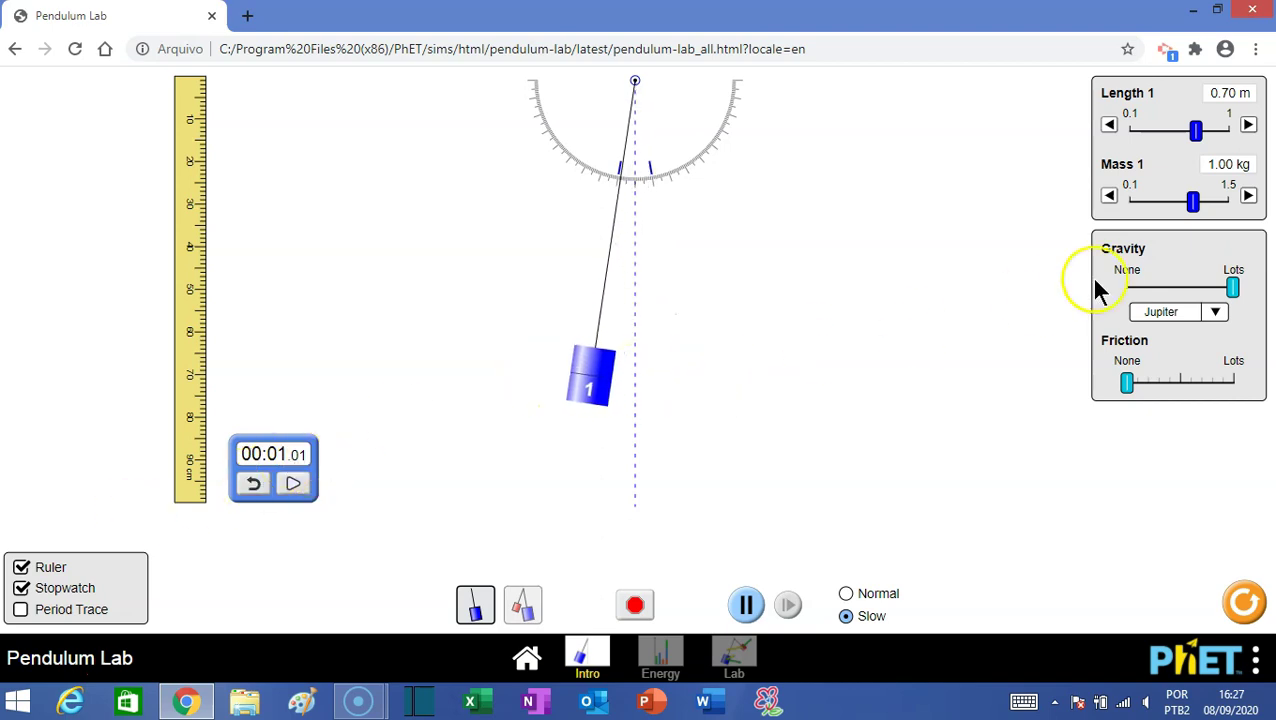
click(1180, 314)
click(1172, 338)
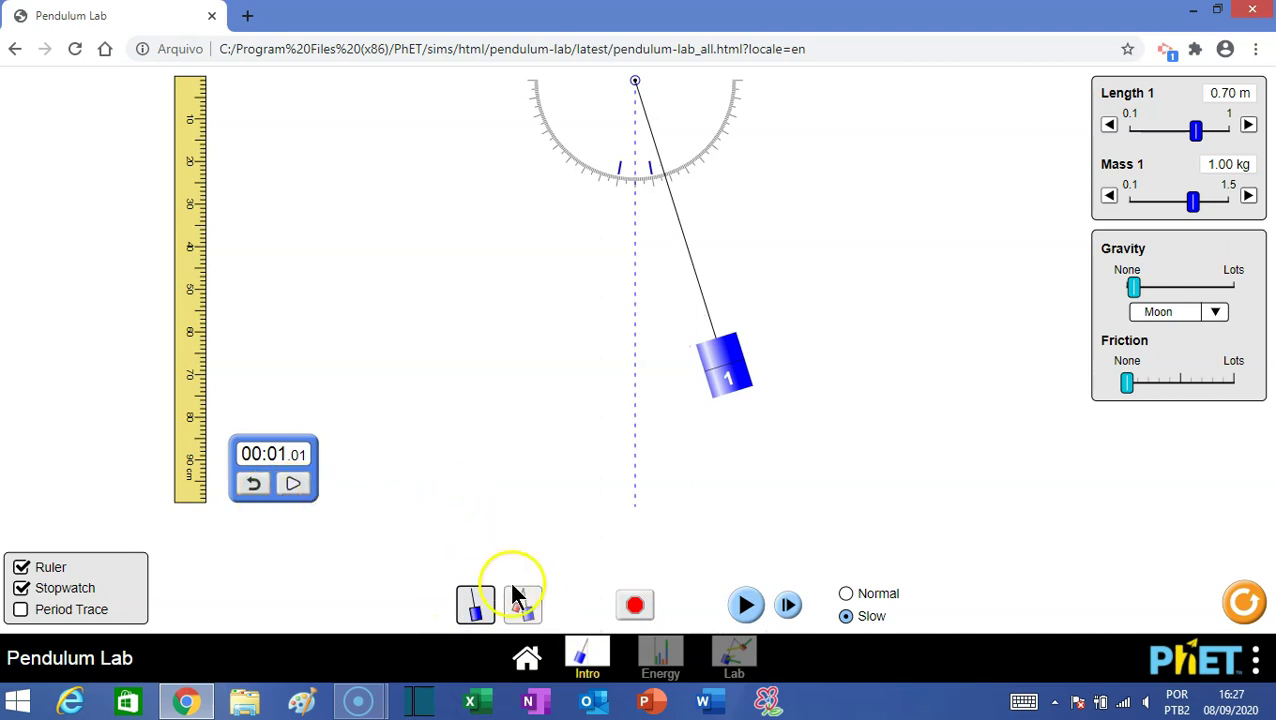
drag(733, 397, 726, 400)
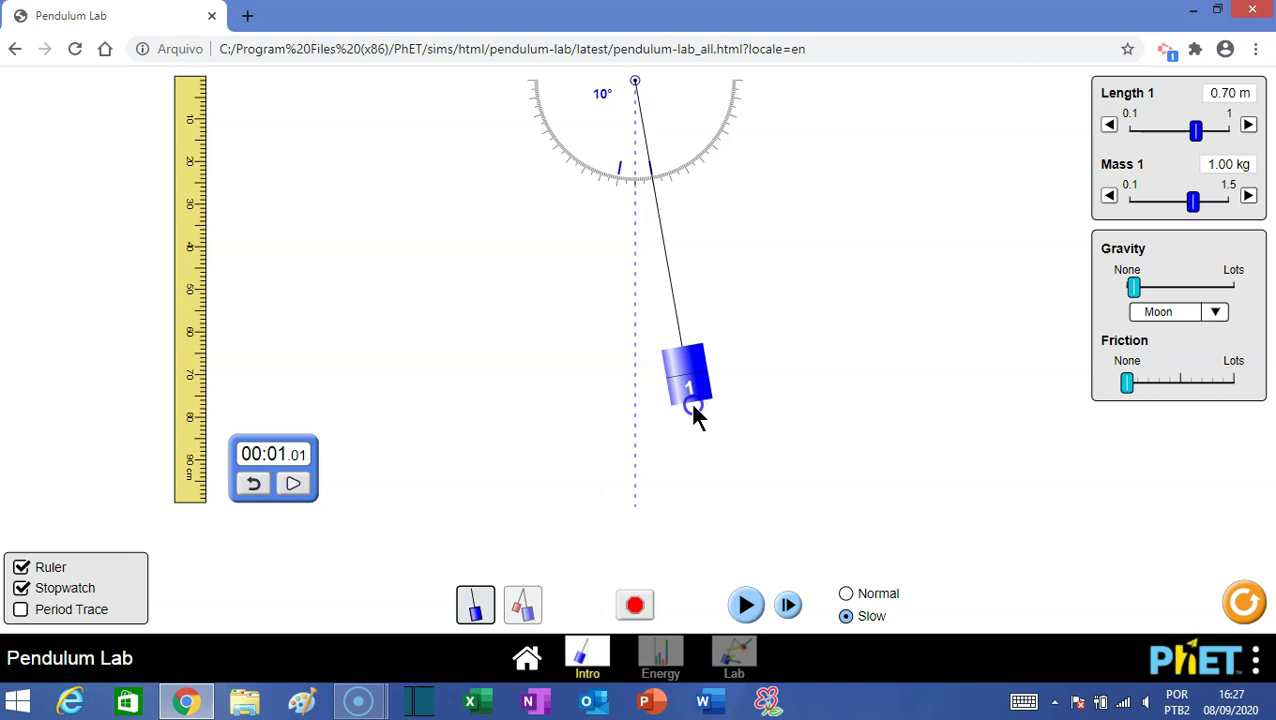
click(745, 607)
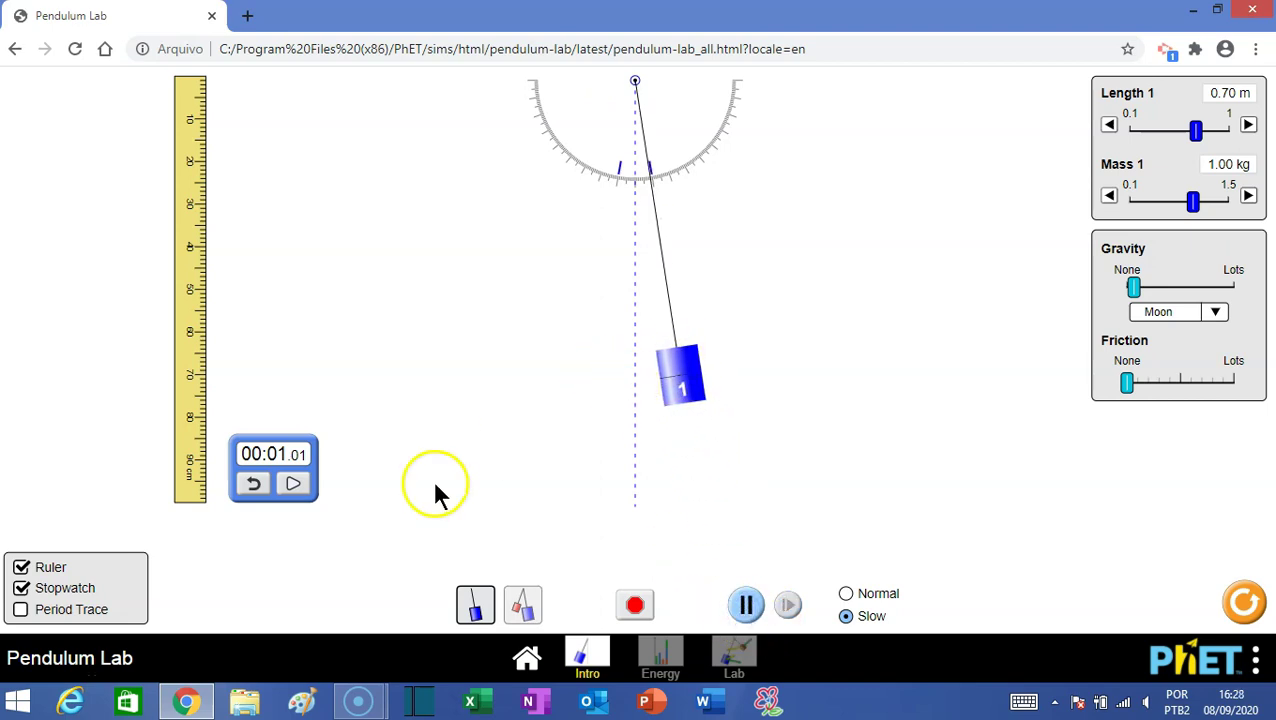
click(846, 593)
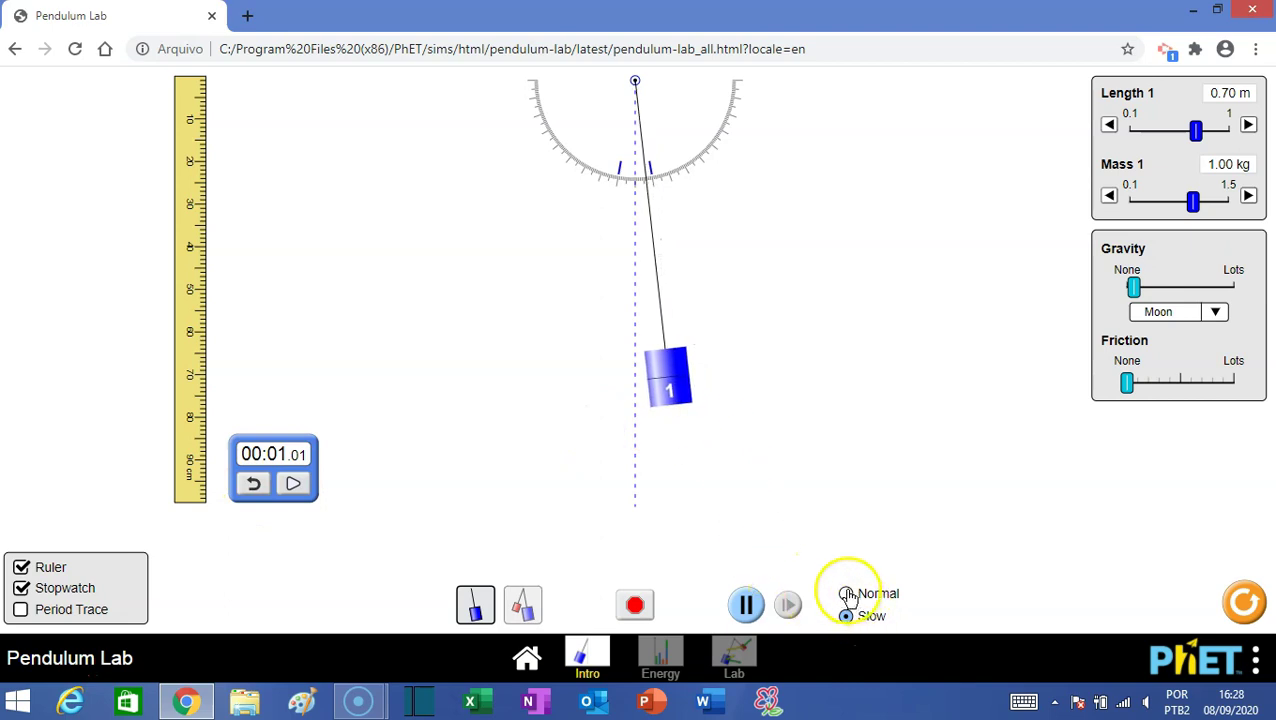
click(848, 618)
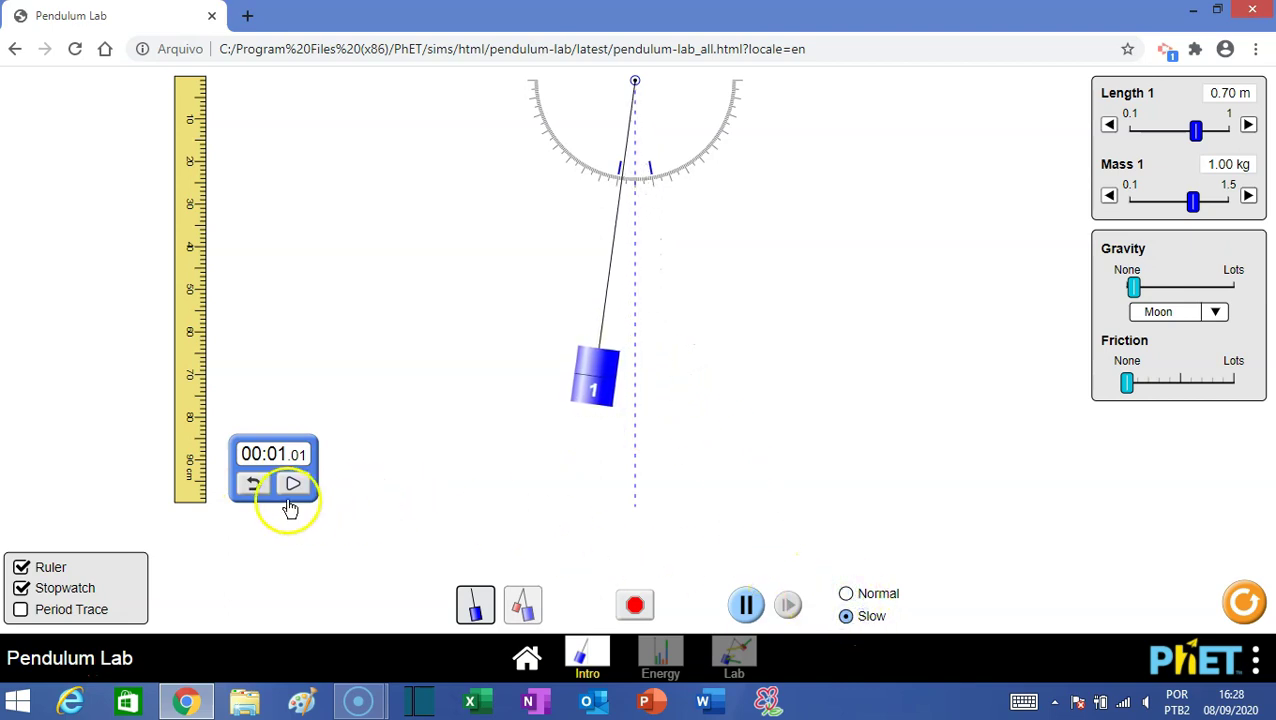
Reset the stopwatch and time one full oscillation of the pendulum under the Moon's gravity.
click(256, 485)
click(289, 484)
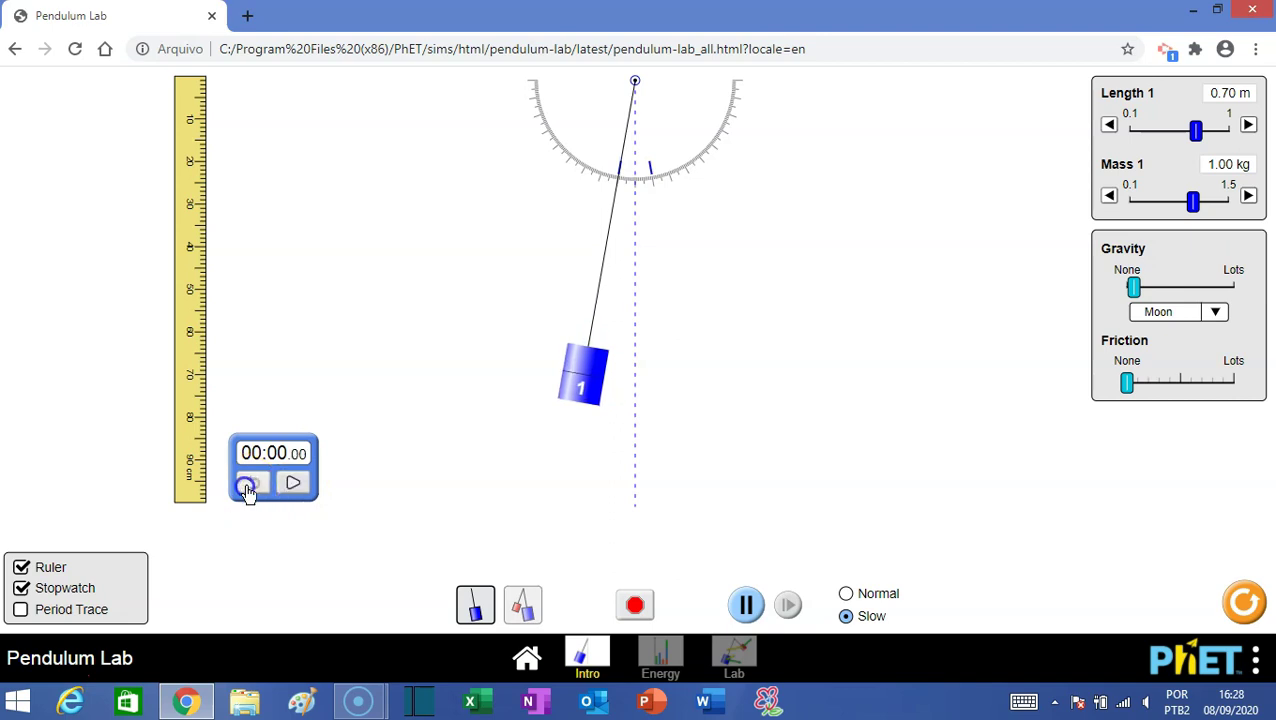
click(662, 448)
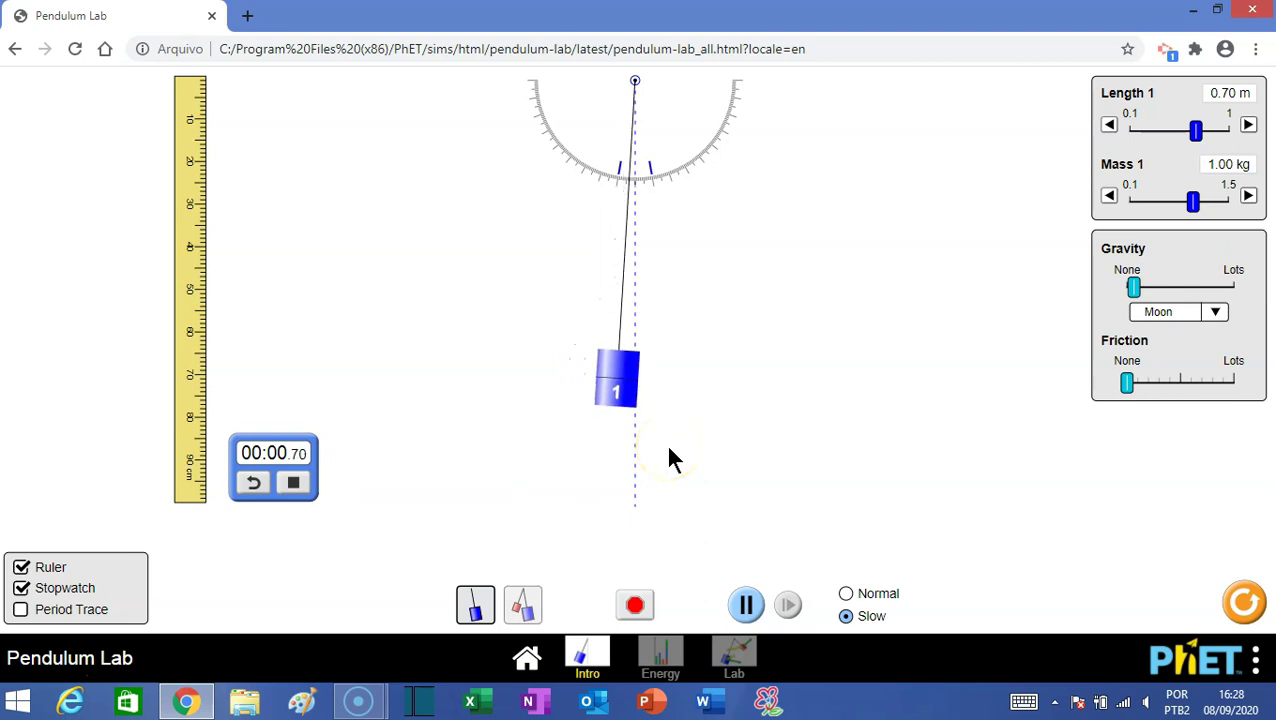
click(700, 212)
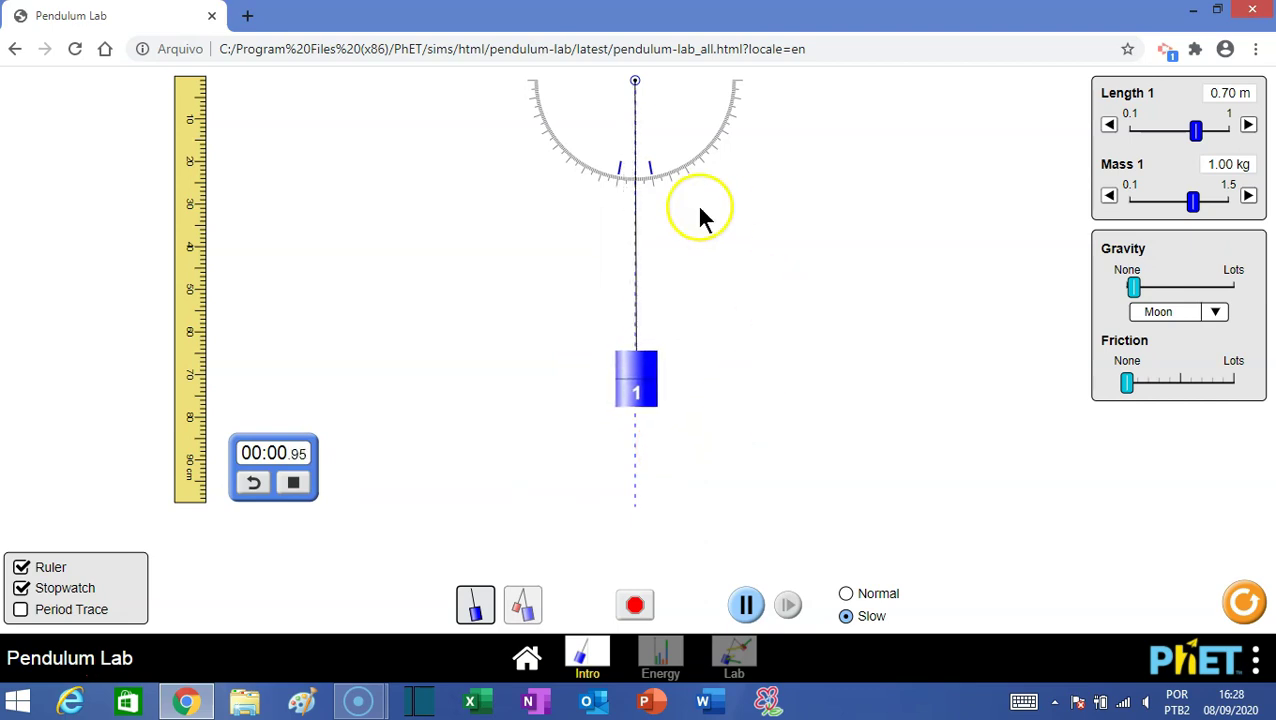
click(590, 427)
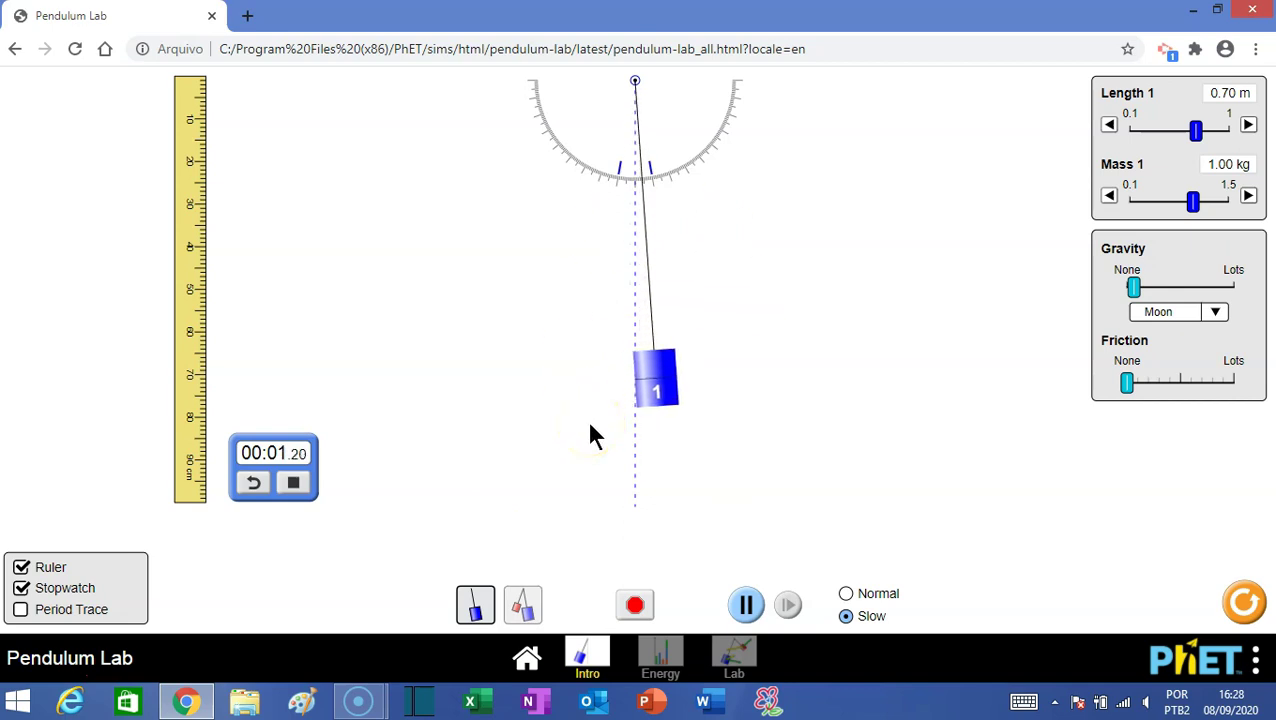
click(615, 436)
click(505, 328)
click(635, 269)
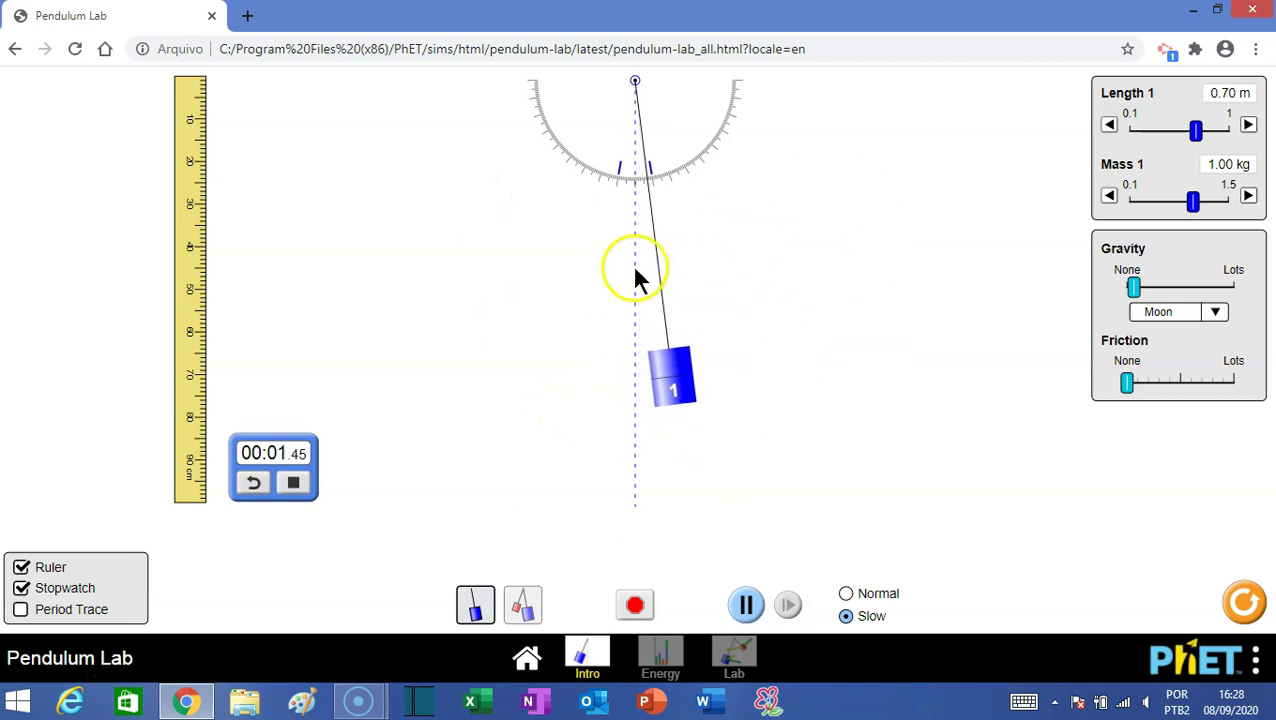
click(652, 405)
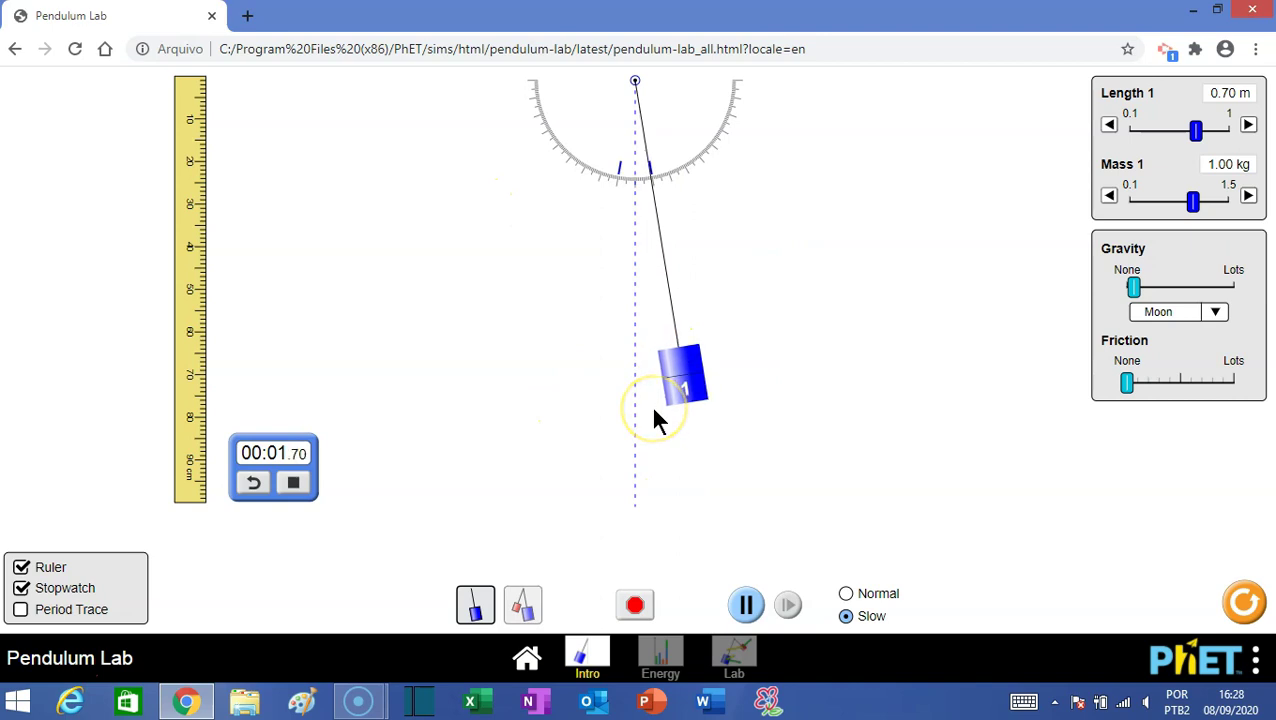
click(683, 434)
click(727, 443)
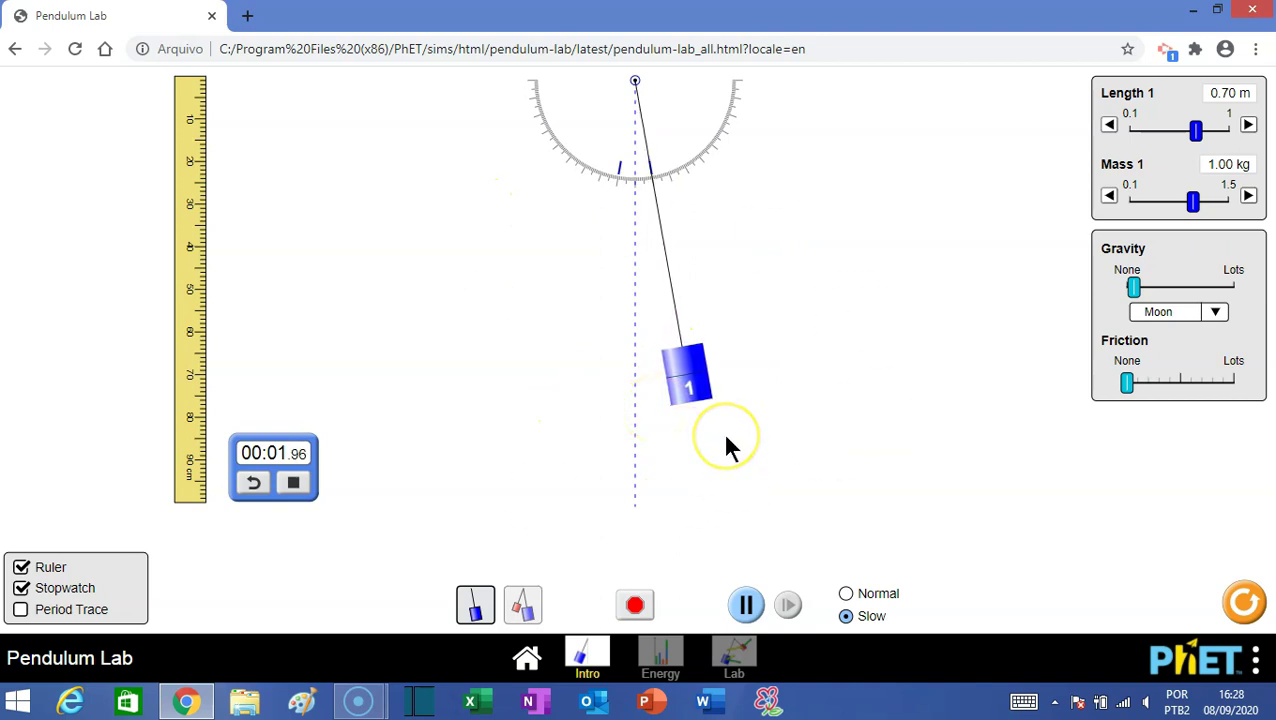
click(505, 445)
click(810, 425)
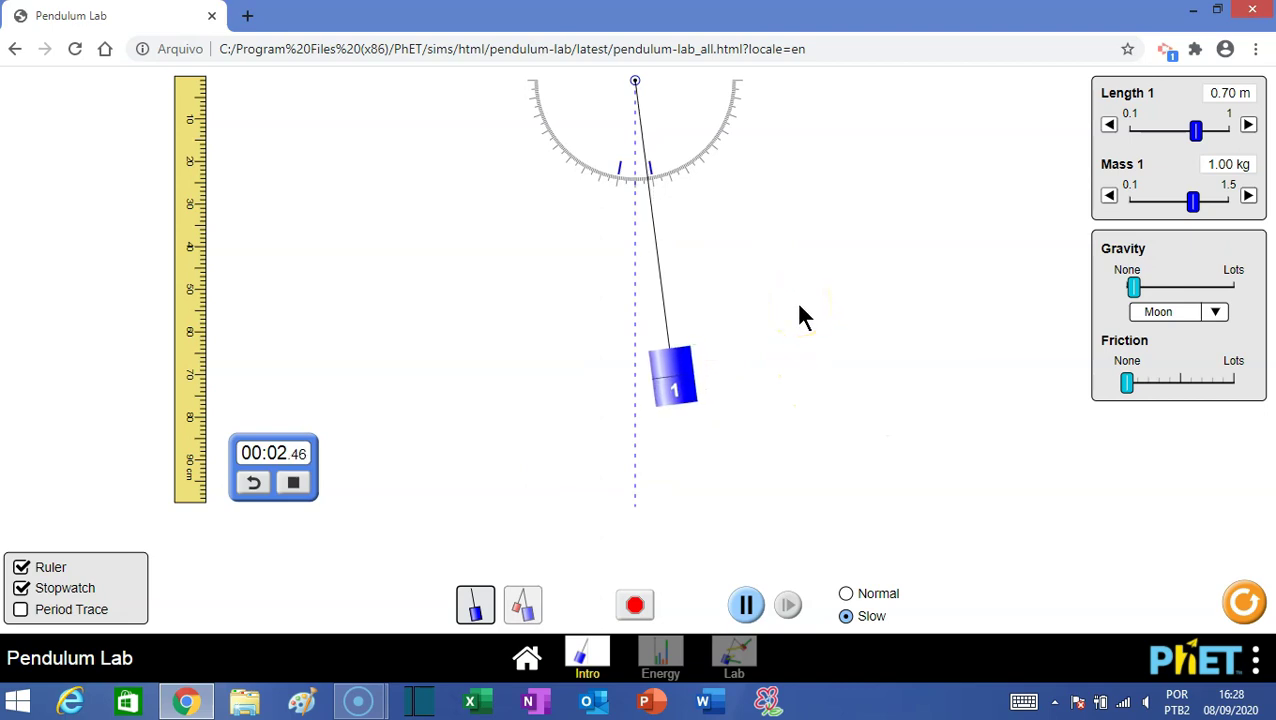
click(723, 428)
click(477, 453)
click(555, 330)
click(595, 372)
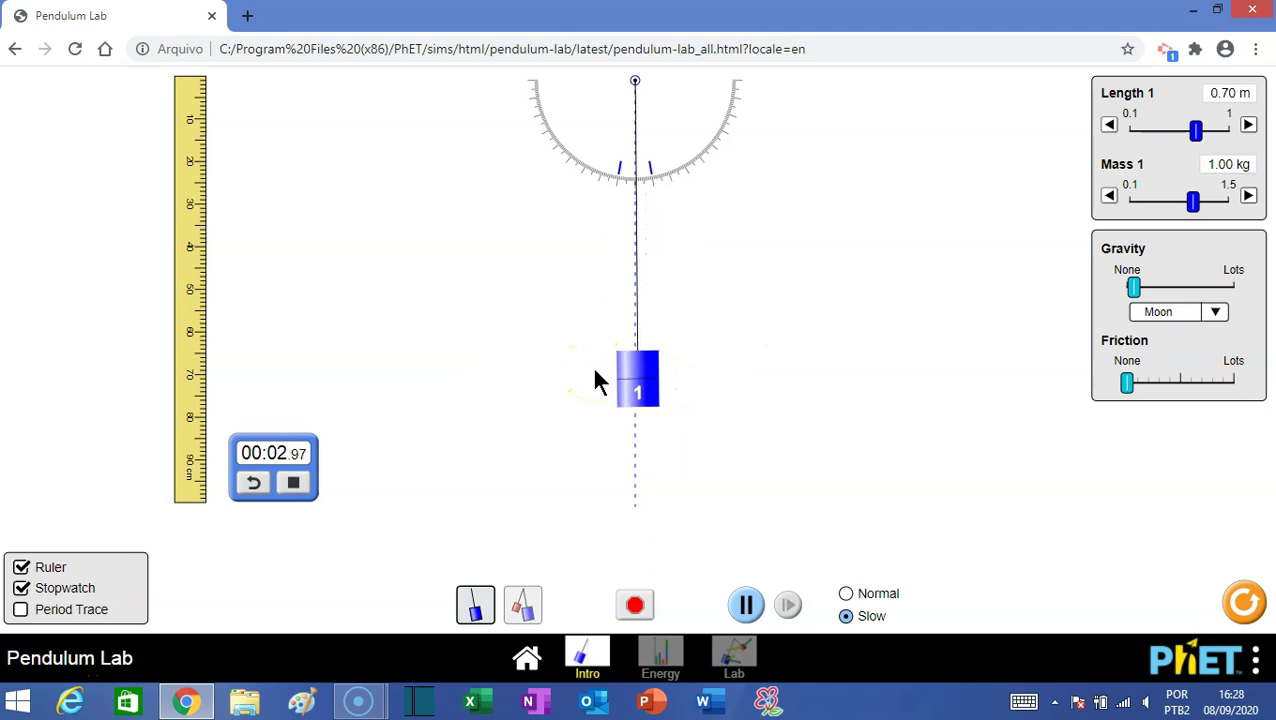
click(292, 484)
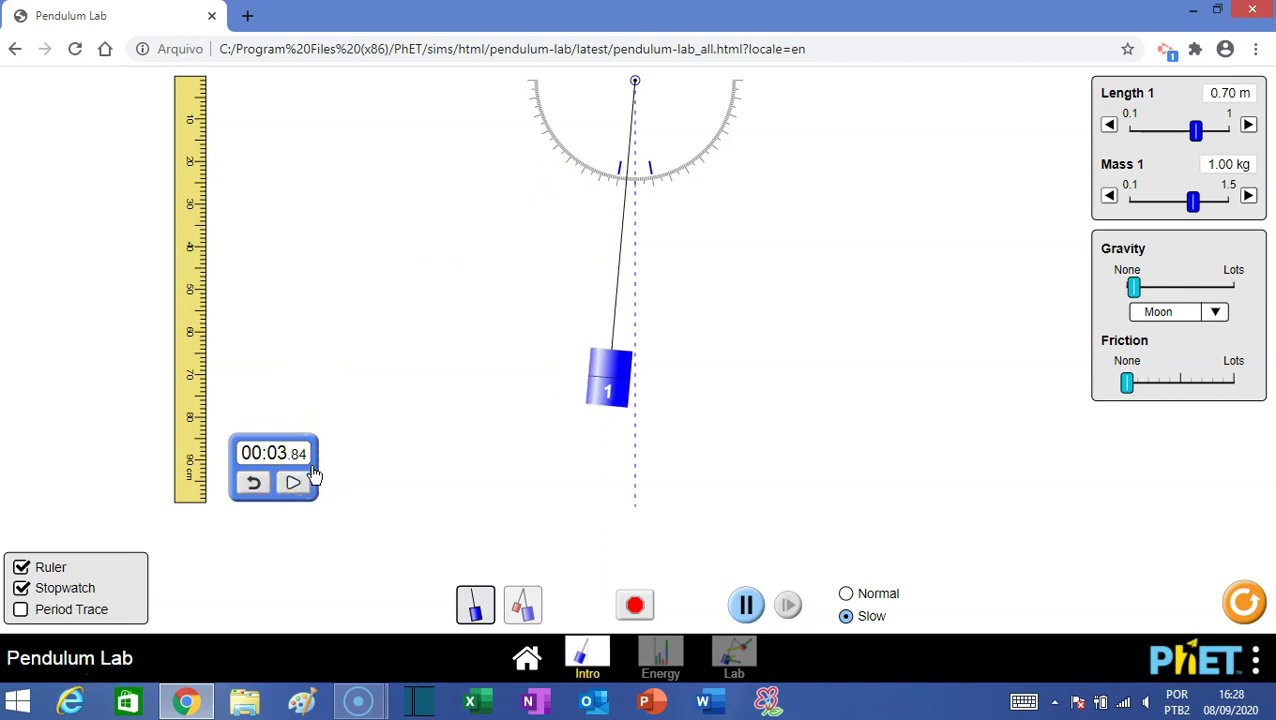
click(1012, 350)
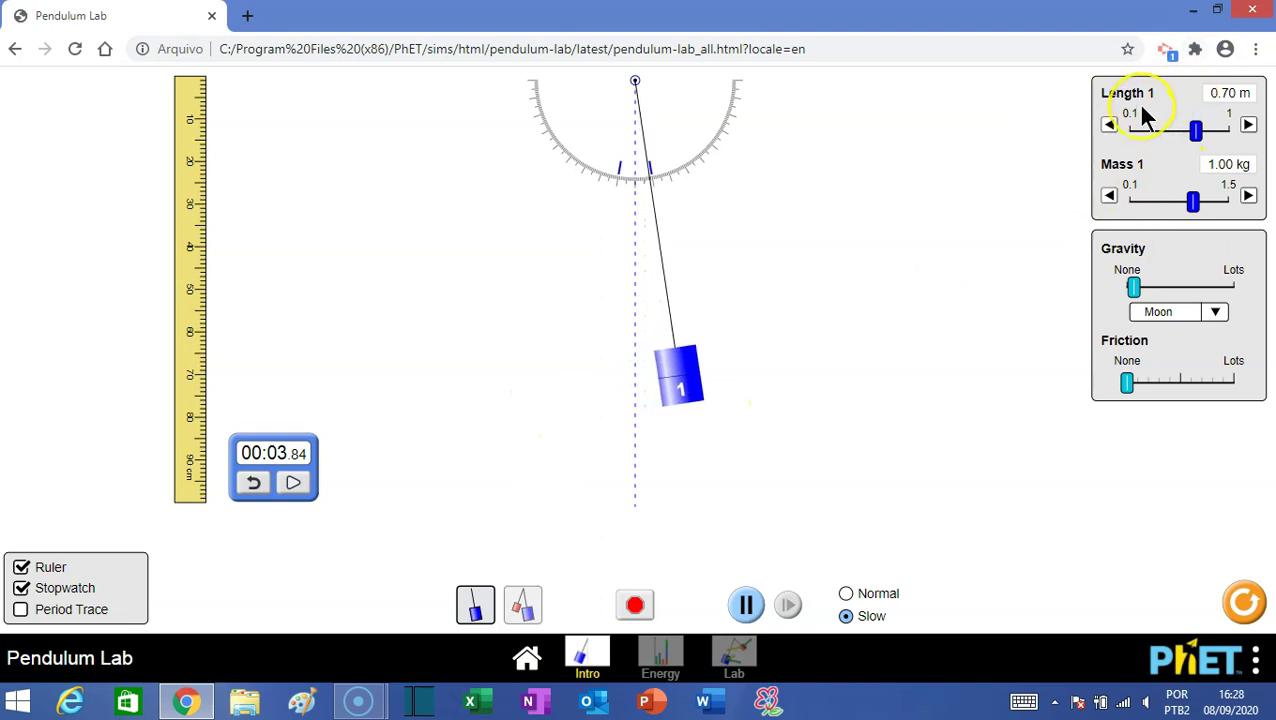
click(666, 167)
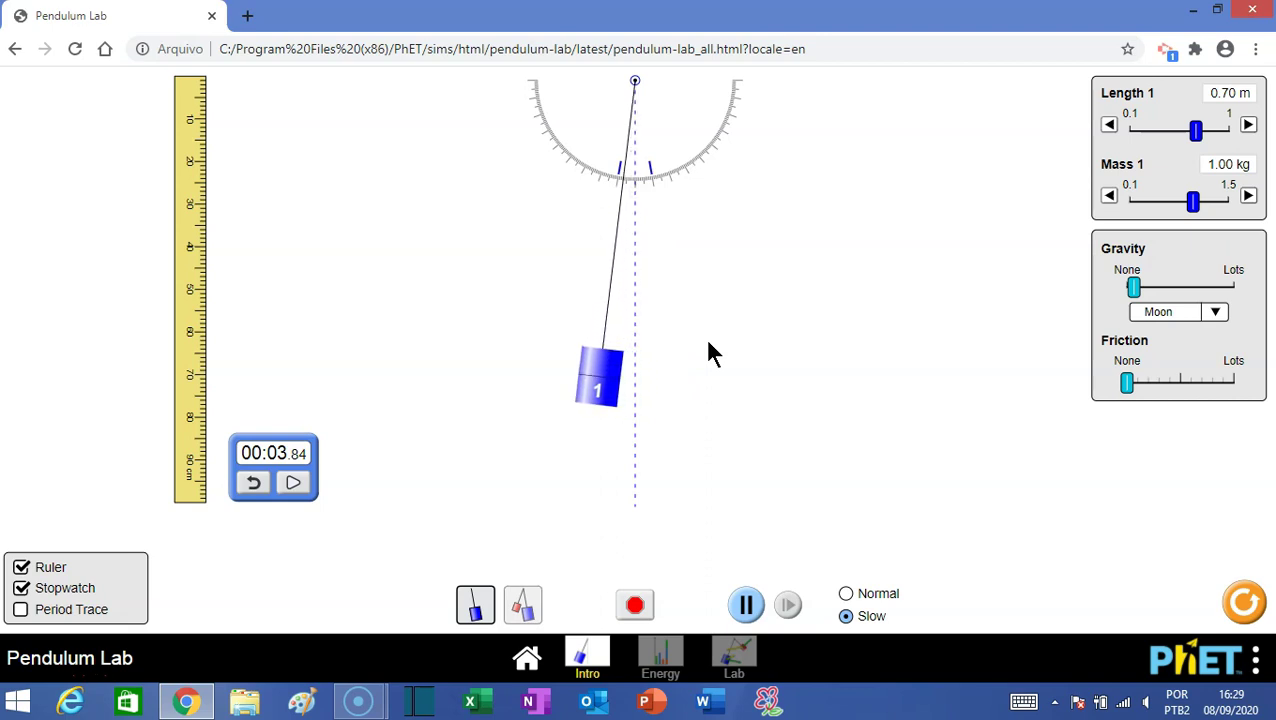
Reset the stopwatch and set gravity to Earth.
click(253, 482)
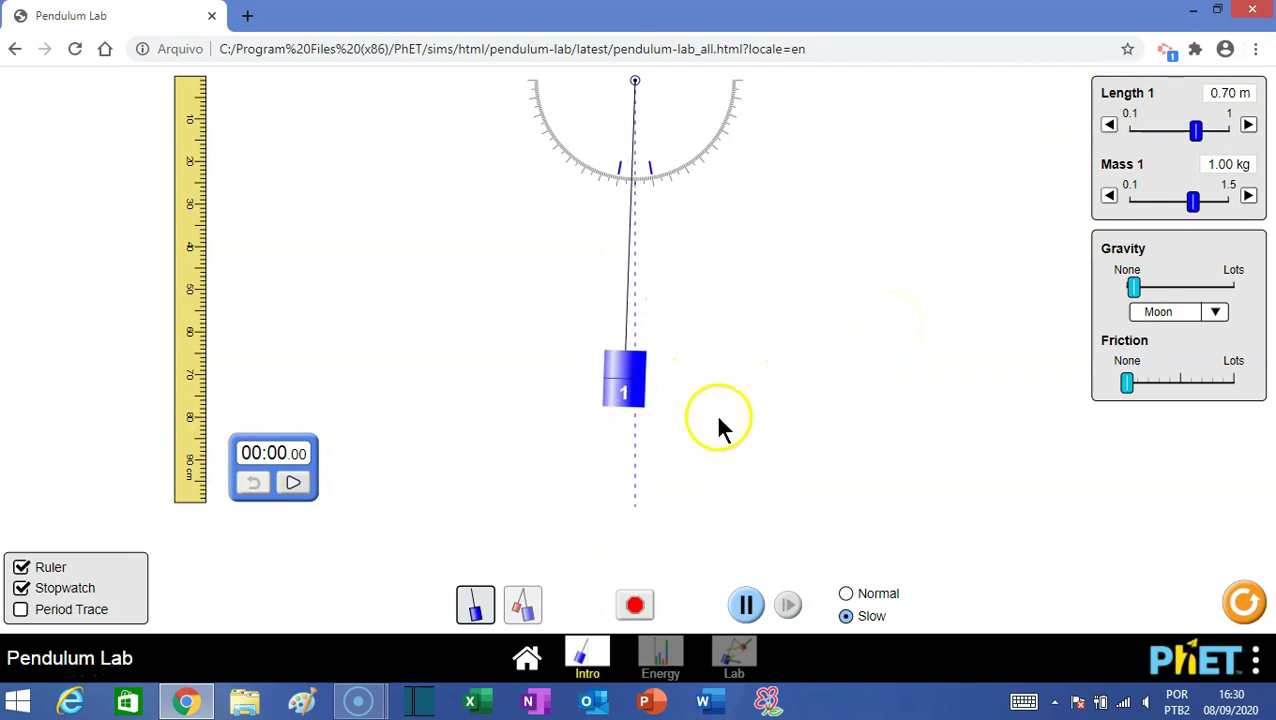
click(1217, 313)
click(1156, 346)
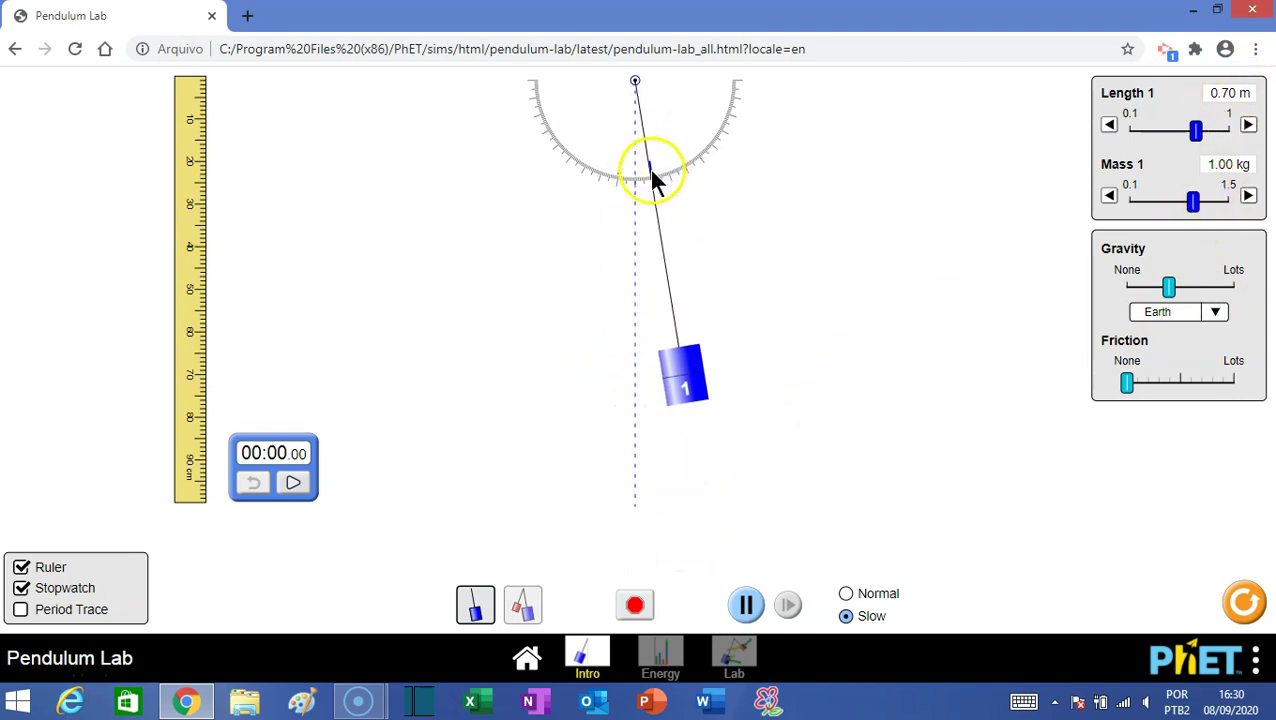
Pause the simulation, raise the bob to a large angle right of vertical and let it swing at Slow speed.
click(746, 605)
click(711, 400)
drag(711, 400, 790, 372)
drag(868, 306, 963, 301)
click(750, 605)
click(846, 594)
click(846, 615)
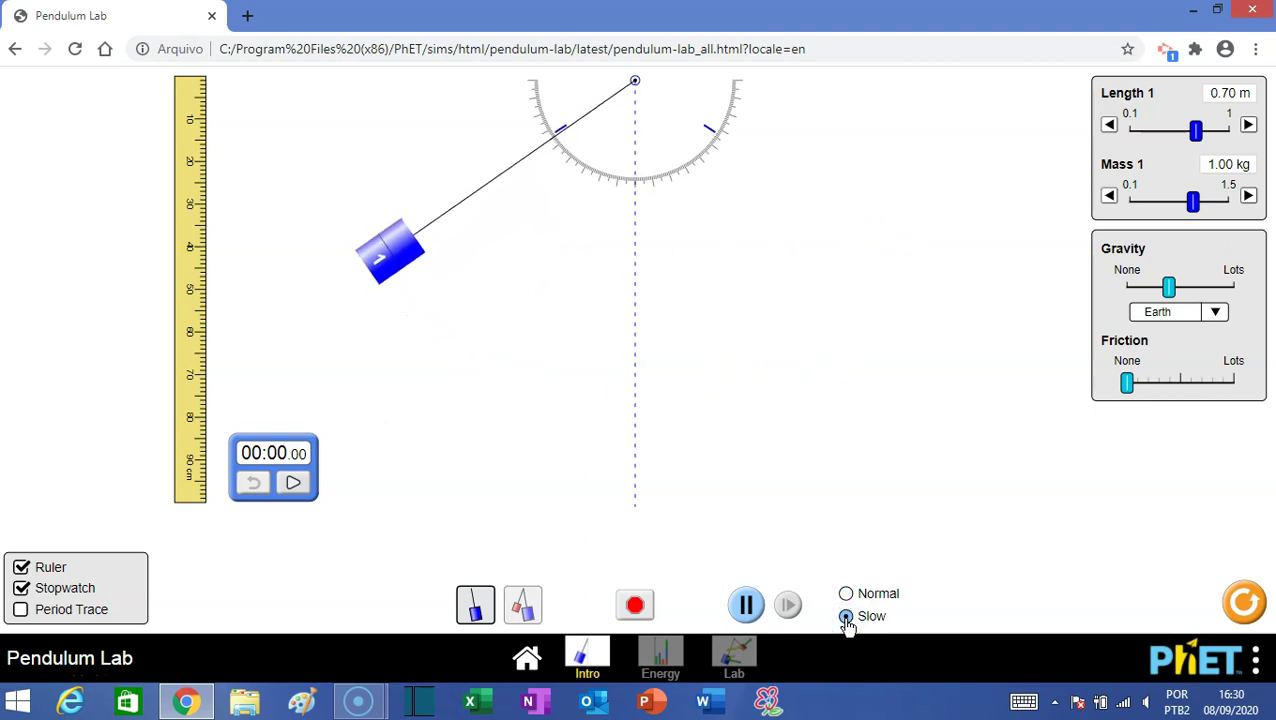
click(744, 608)
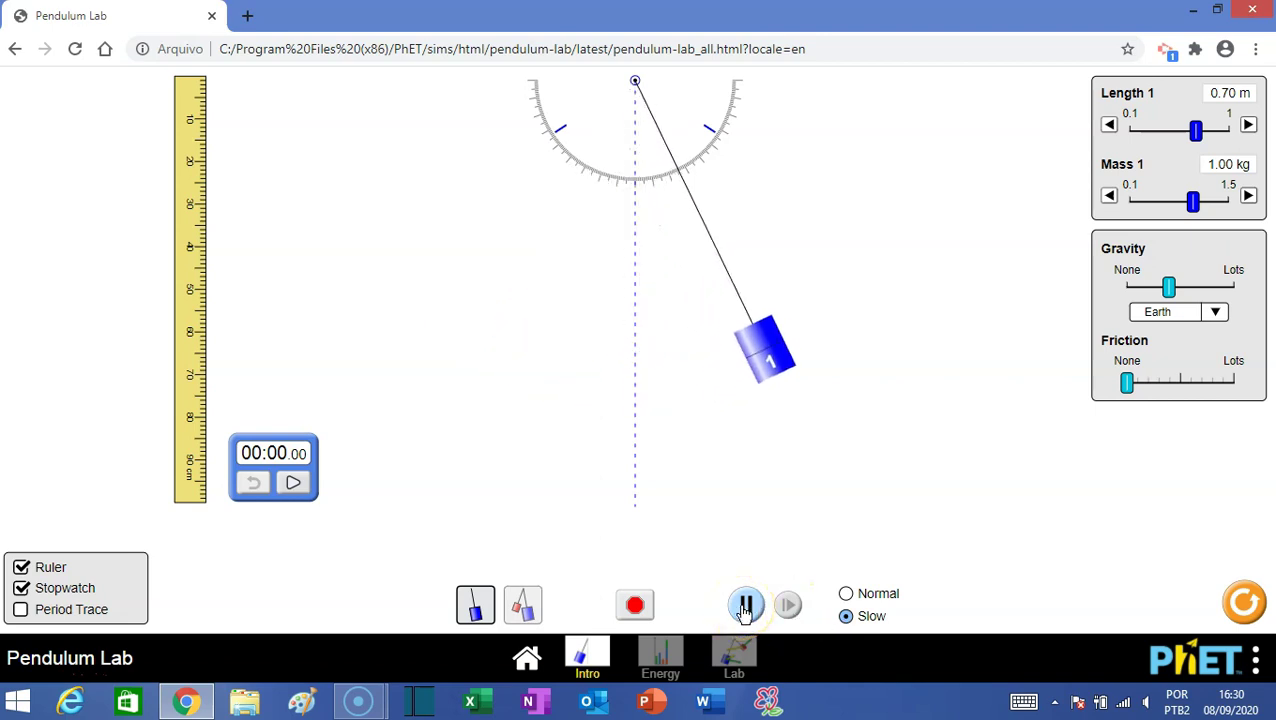
click(744, 608)
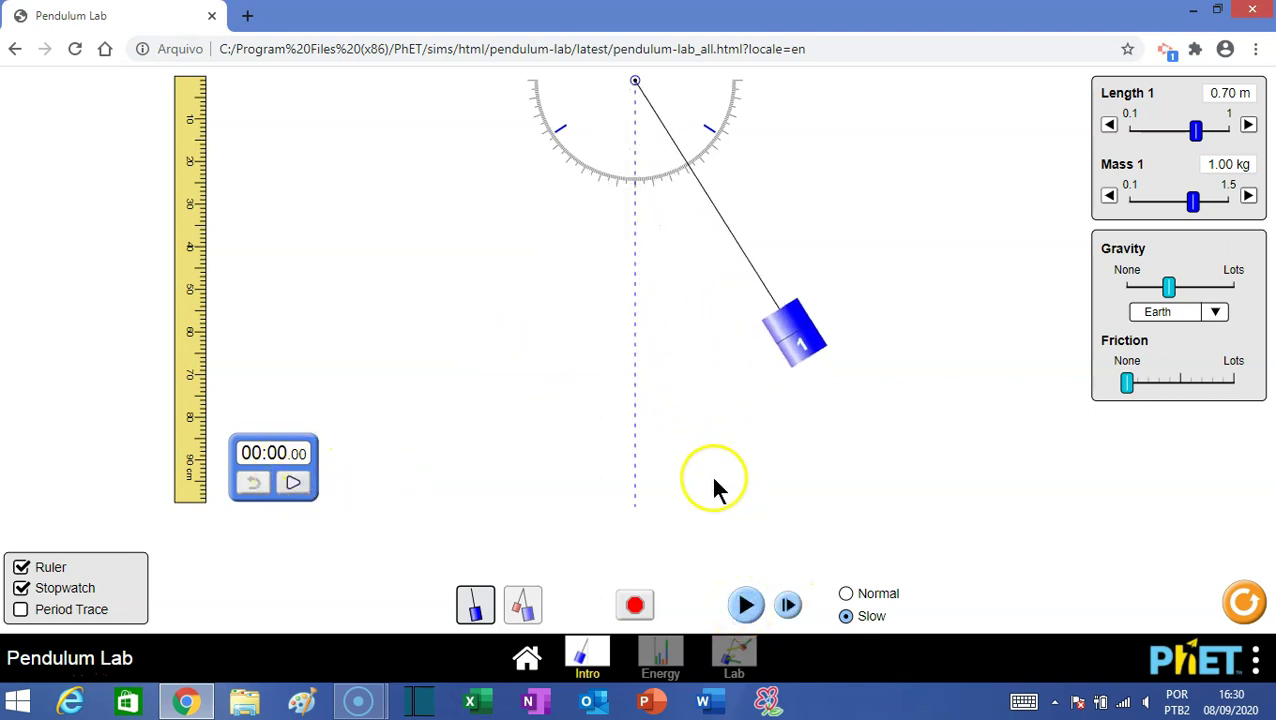
click(744, 608)
Time one full oscillation of the large-angle swing under Earth's gravity with the stopwatch.
click(294, 483)
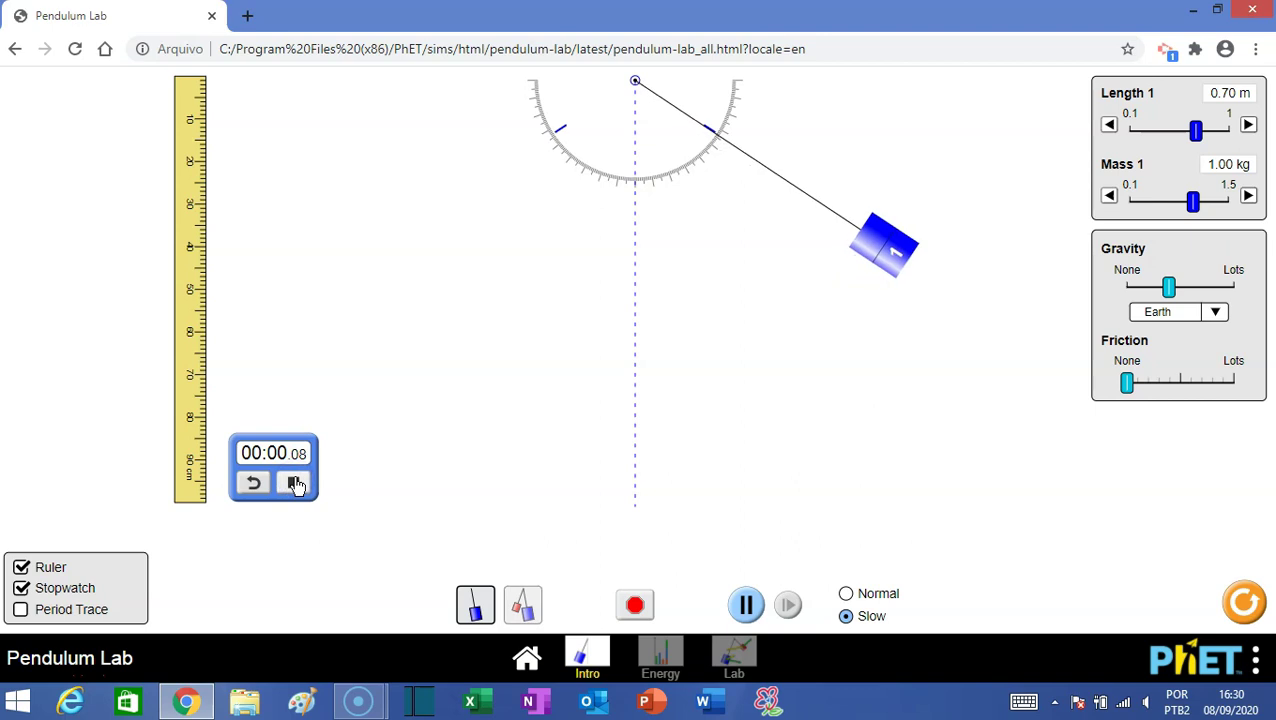
click(246, 483)
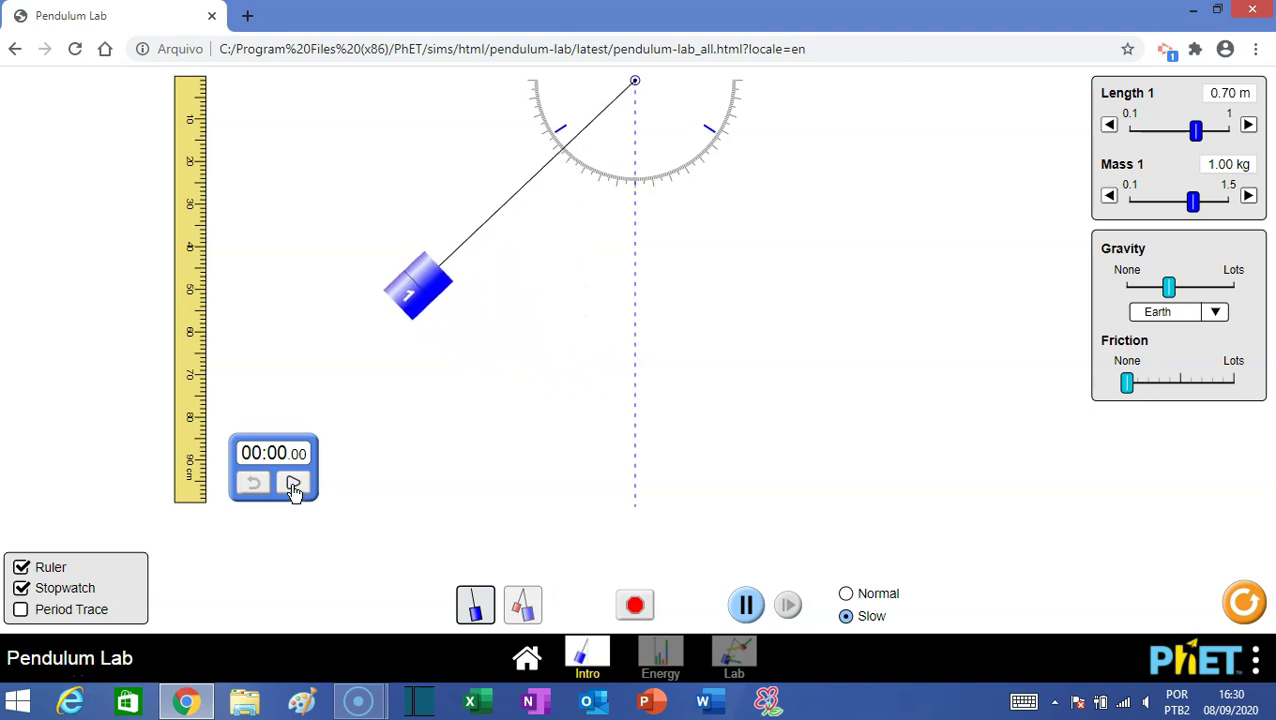
click(293, 484)
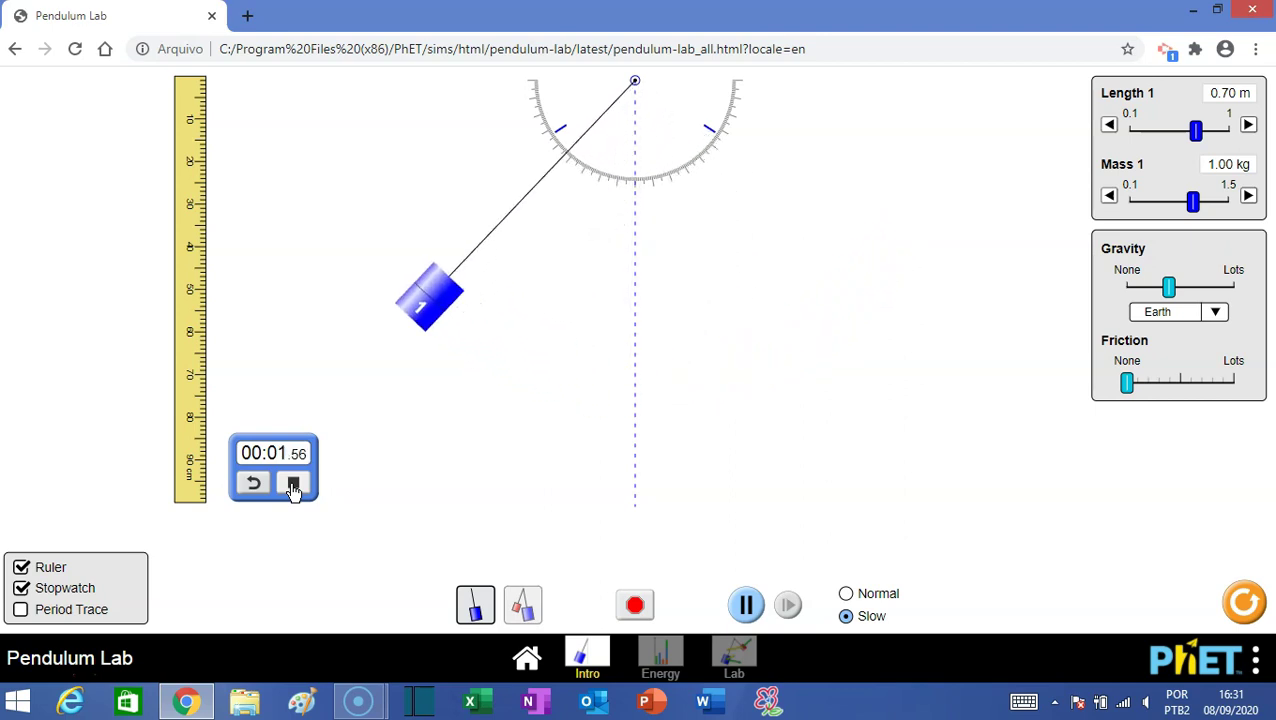
click(293, 484)
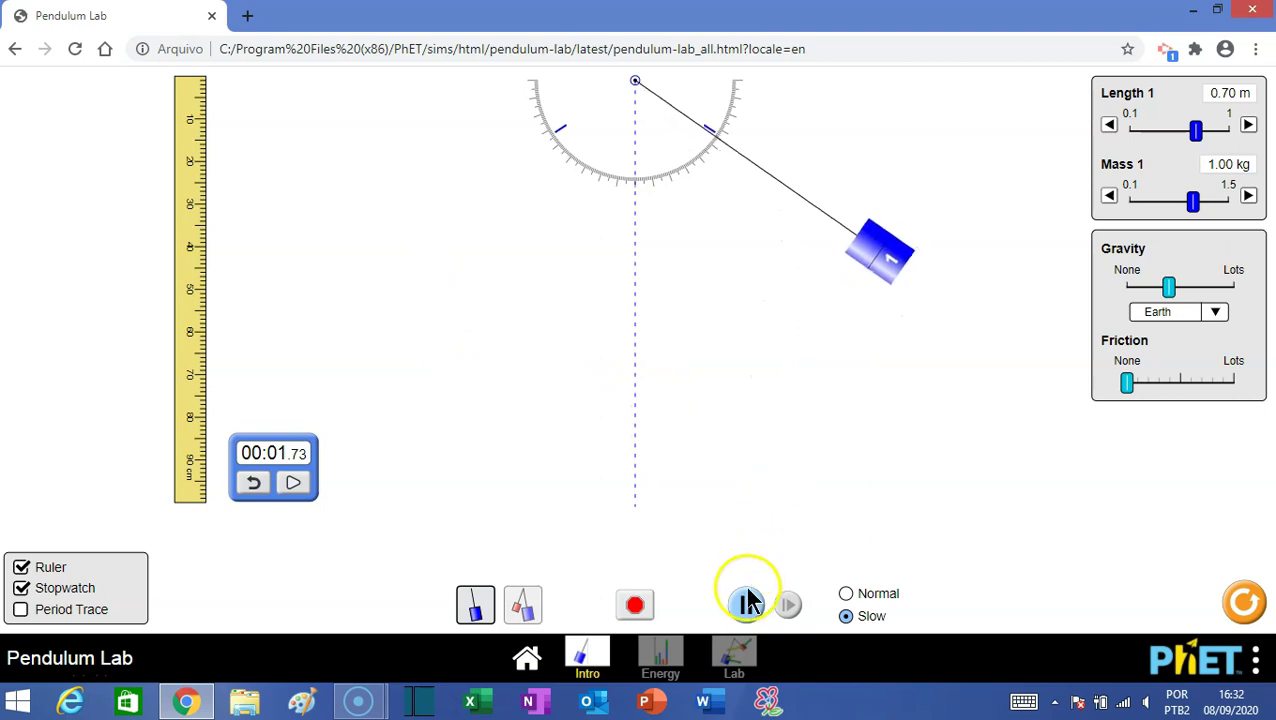
Pause the simulation and move the bob back to a small angle right of vertical.
drag(886, 294, 694, 401)
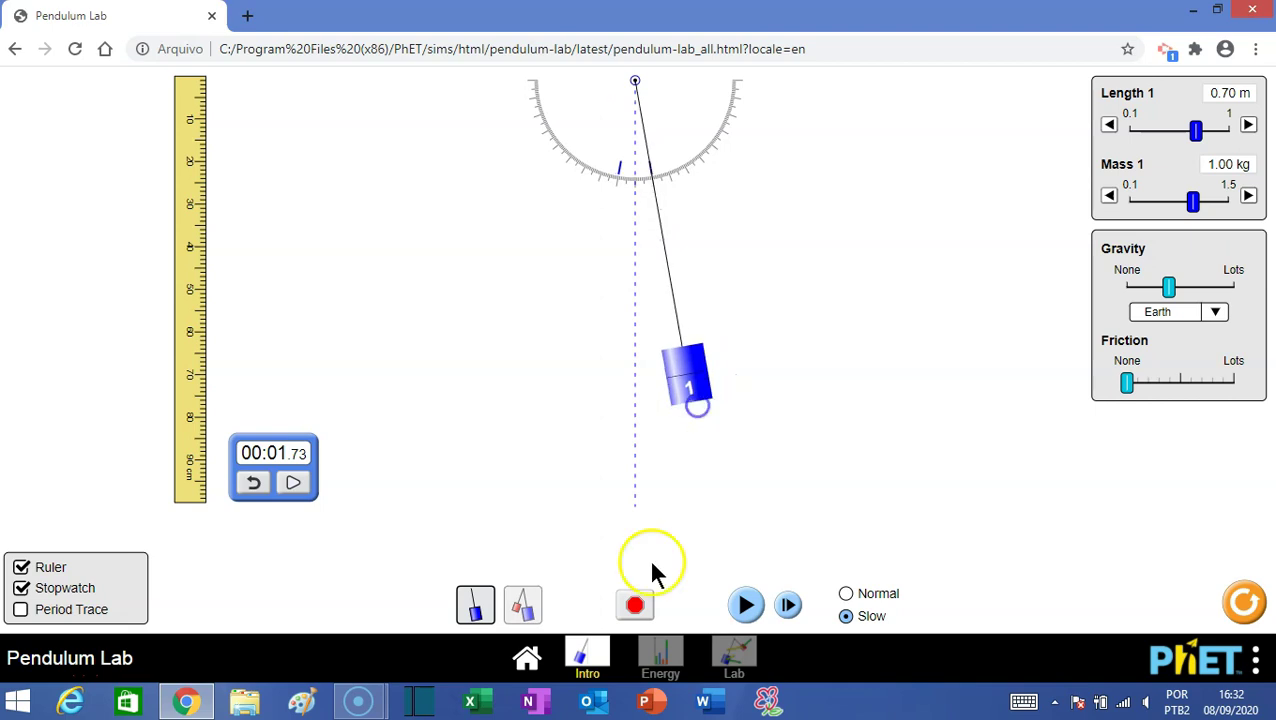